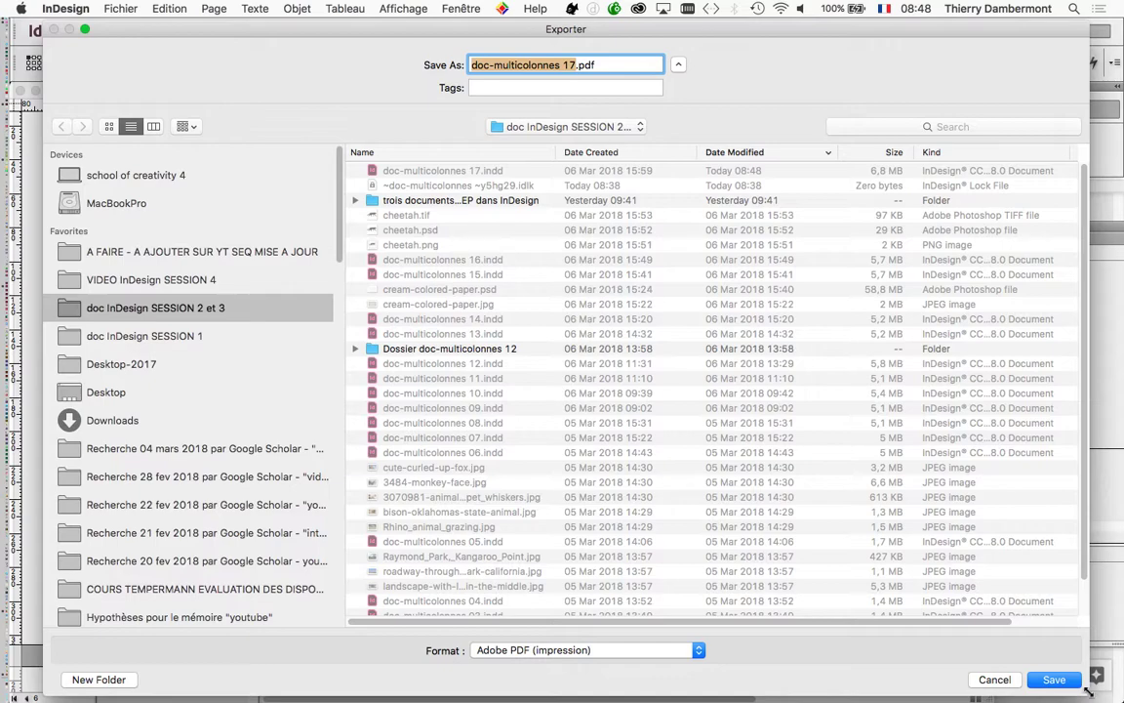
- Save the export in the Adobe PDF (impression) format as "doc-multicolonnes 17 POUR ECRAN.pdf"
left_click_drag(1084, 695, 883, 527)
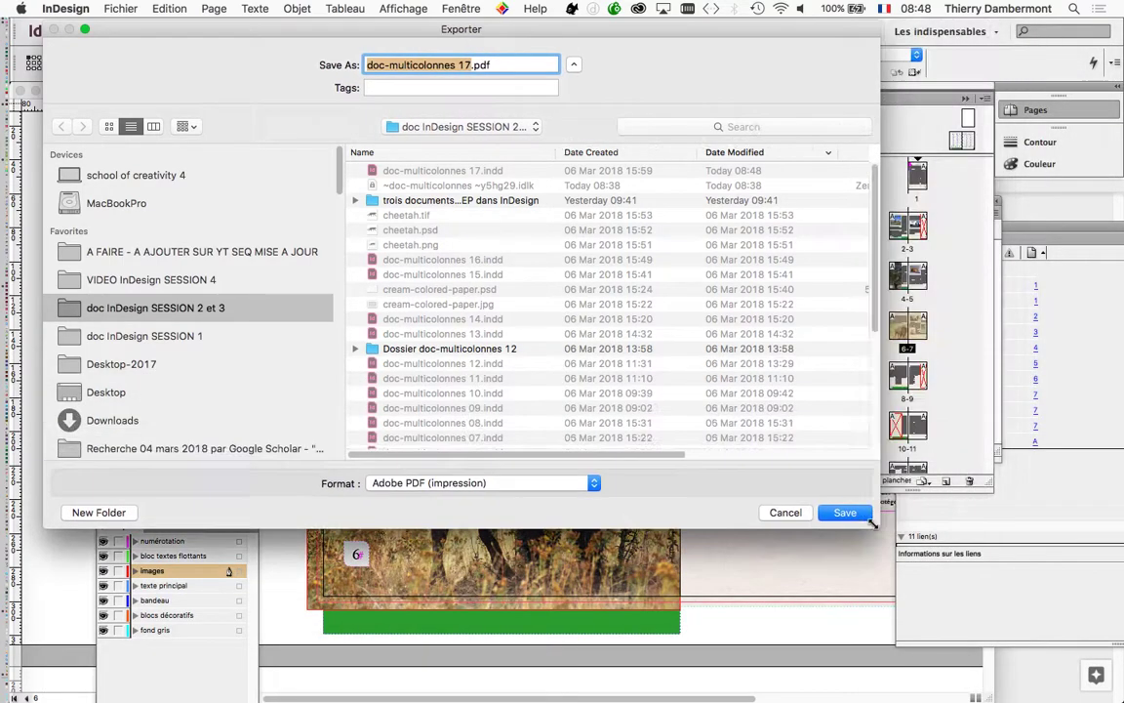
left_click_drag(694, 28, 784, 75)
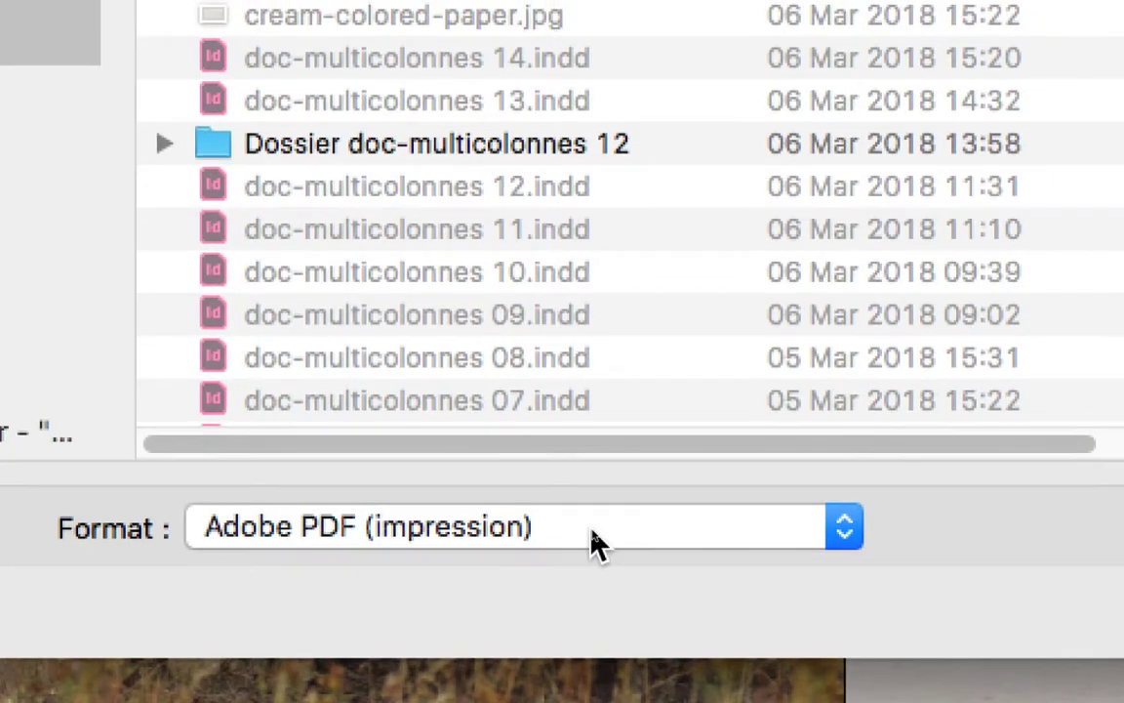
left_click(593, 532)
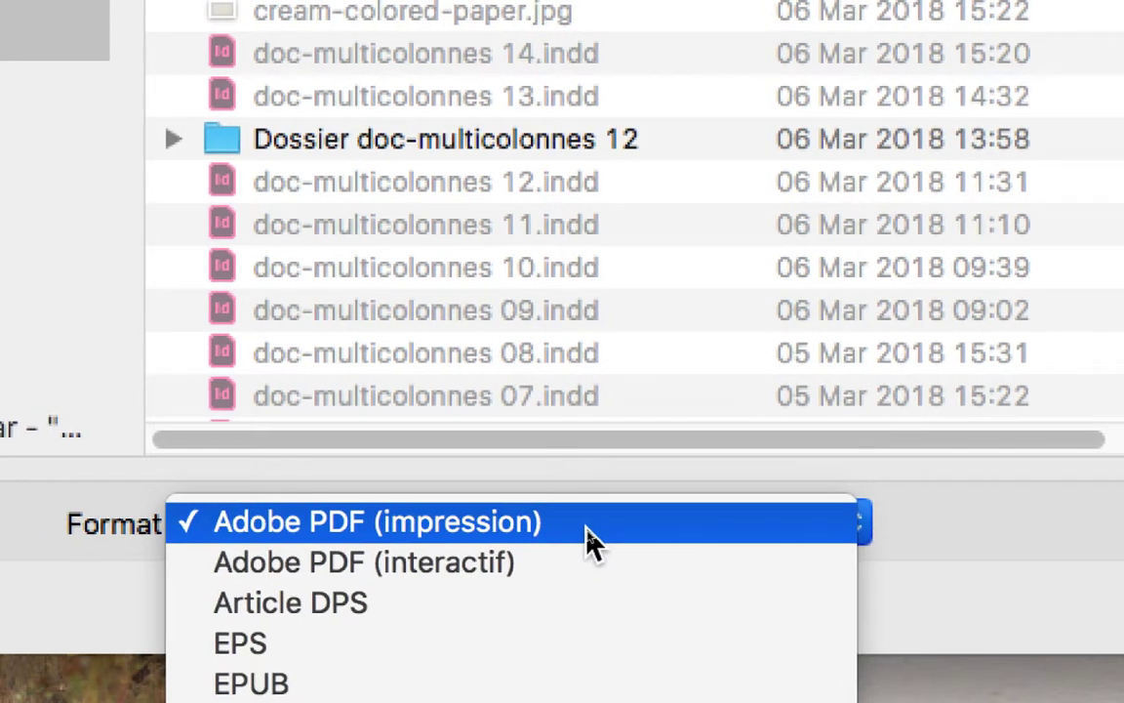
left_click(594, 539)
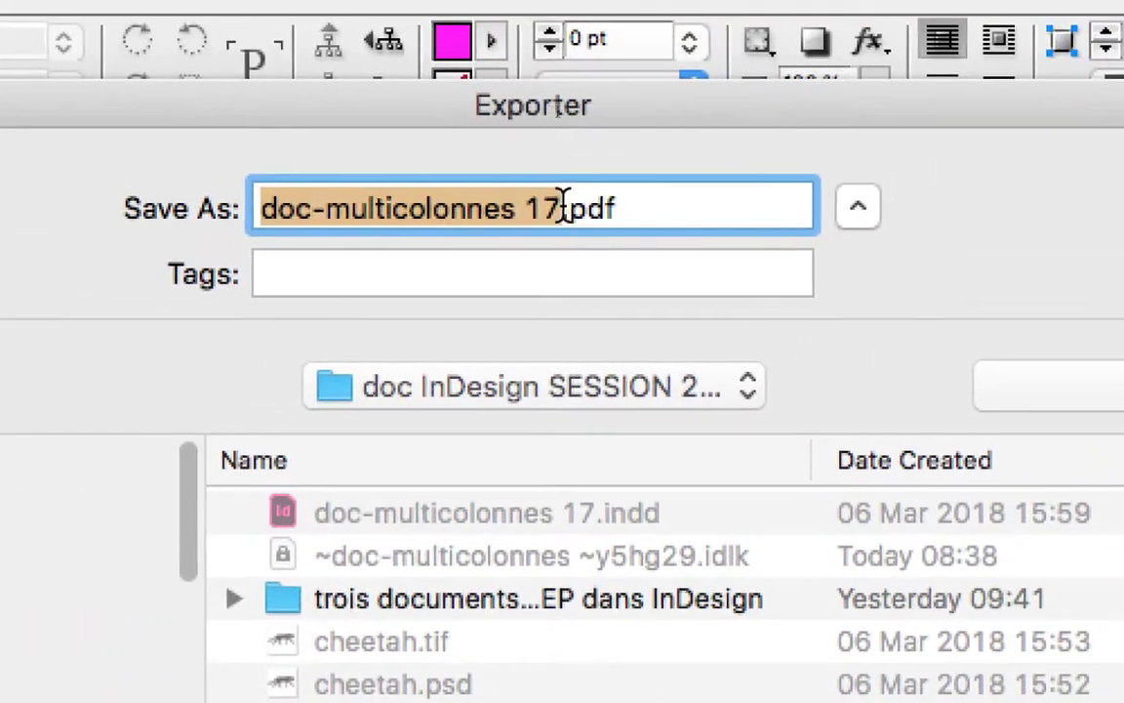
left_click(544, 184)
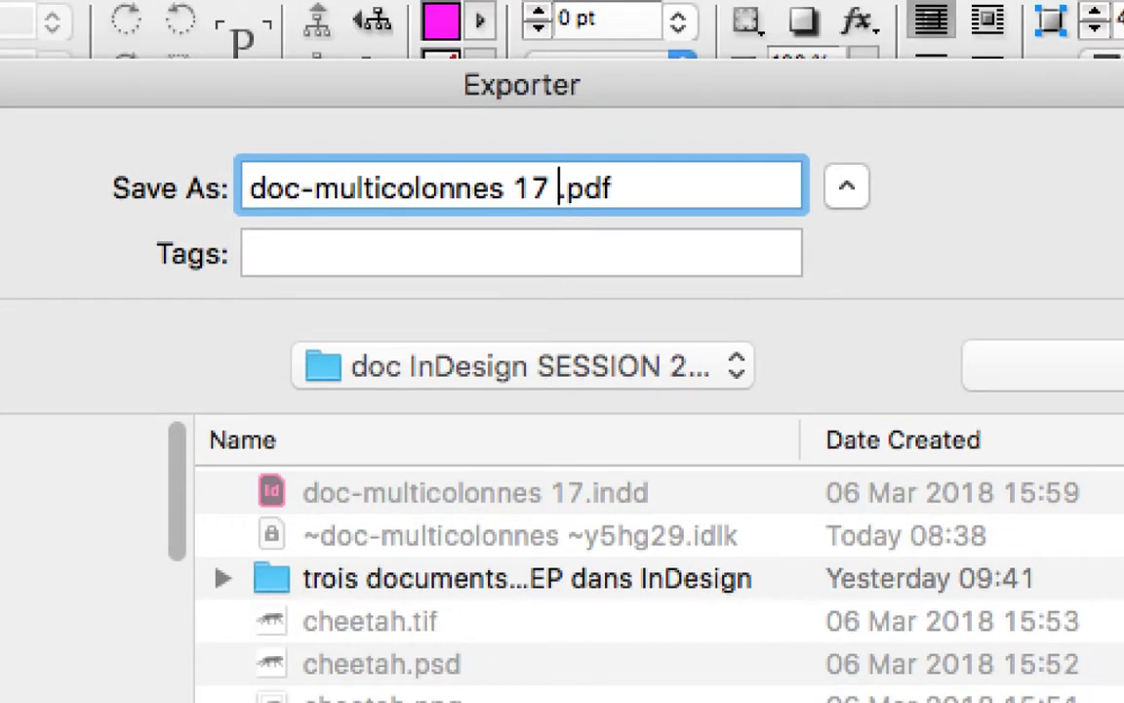
type("POUR ECRAN")
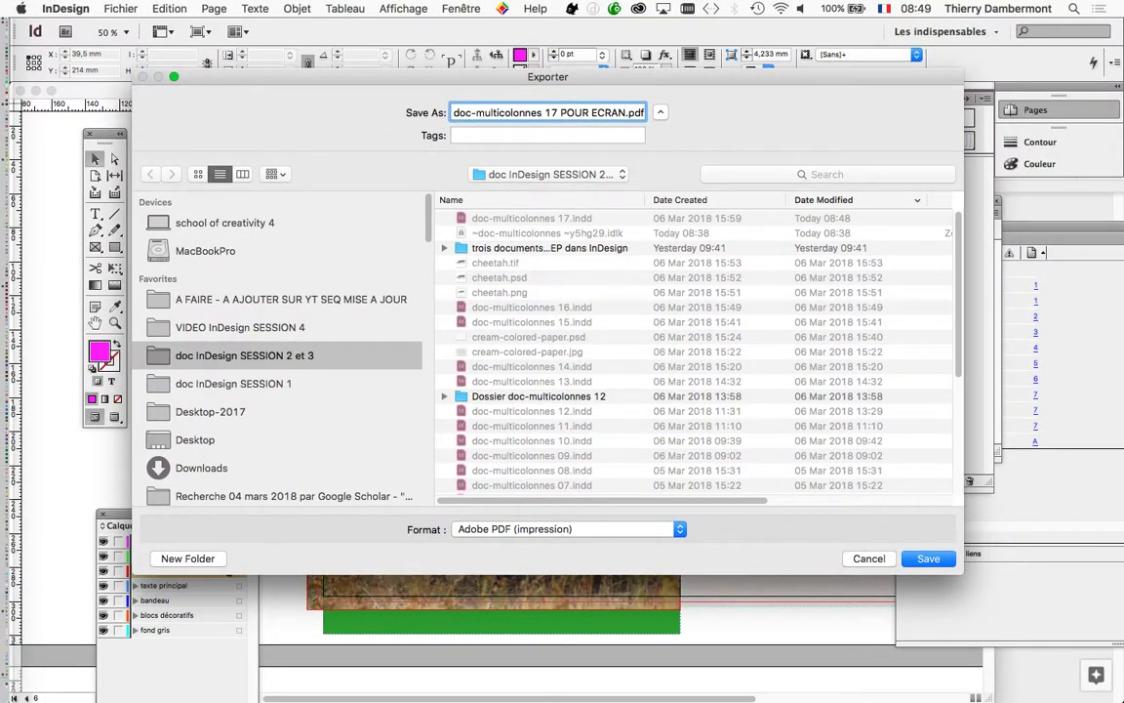
key("Return")
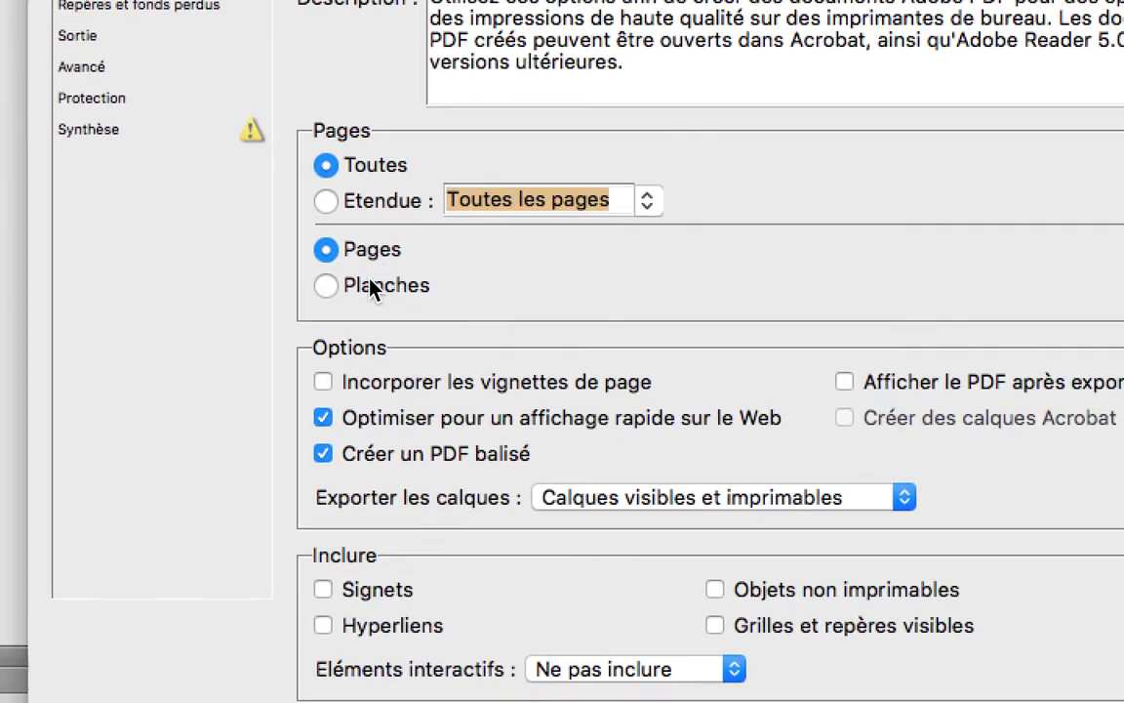
- Try the Planches option for the page export and return to exporting single pages with Pages
left_click(290, 313)
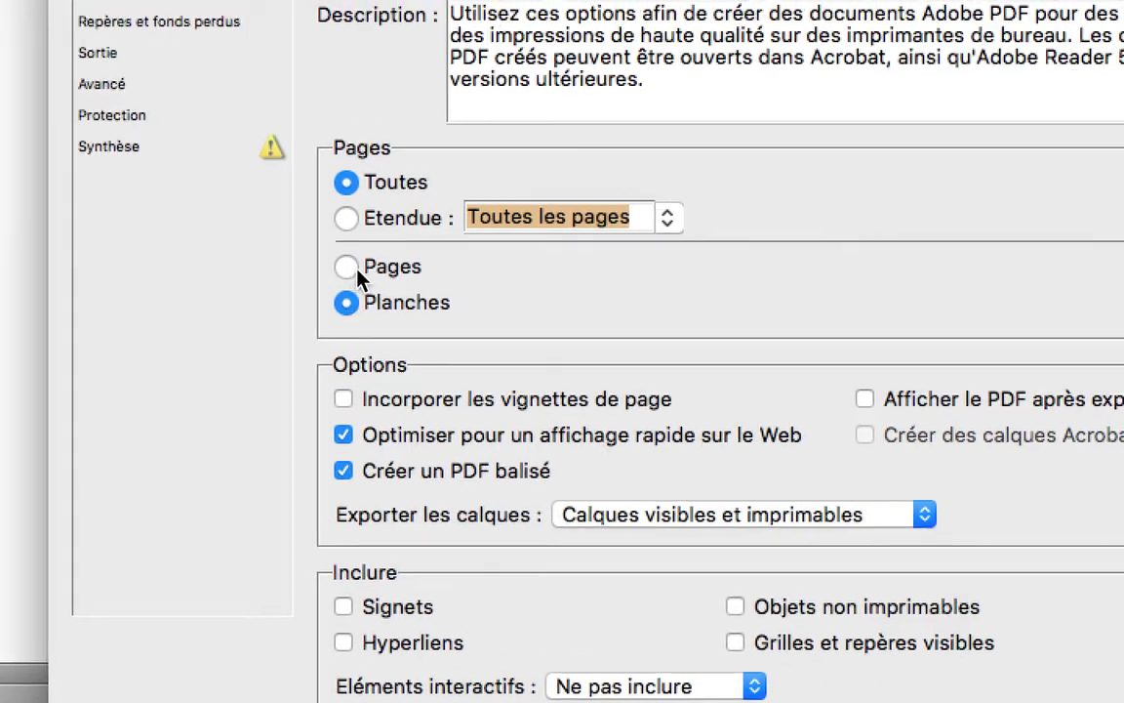
left_click(351, 241)
left_click(352, 280)
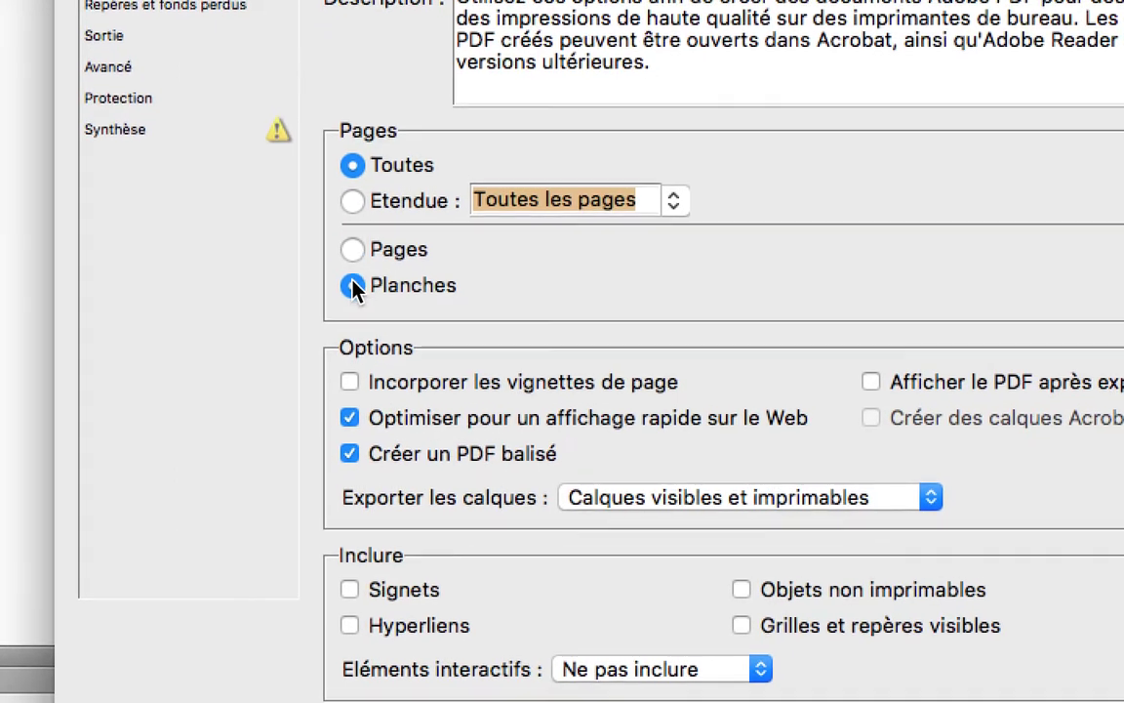
left_click(350, 246)
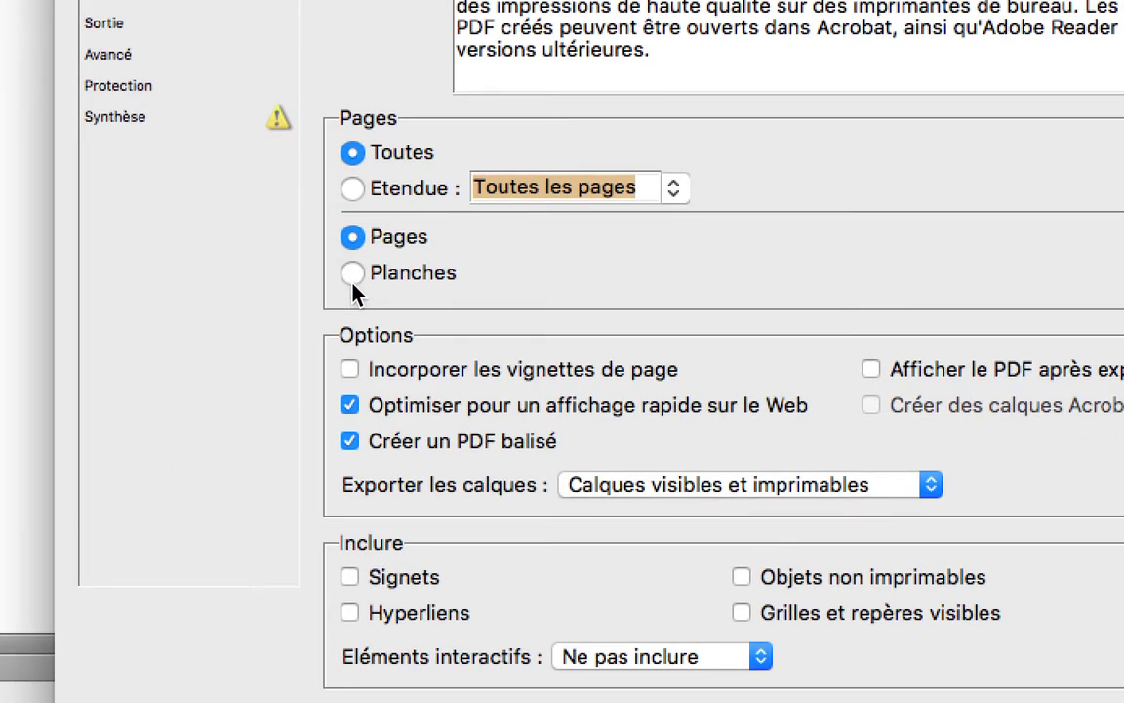
left_click(353, 274)
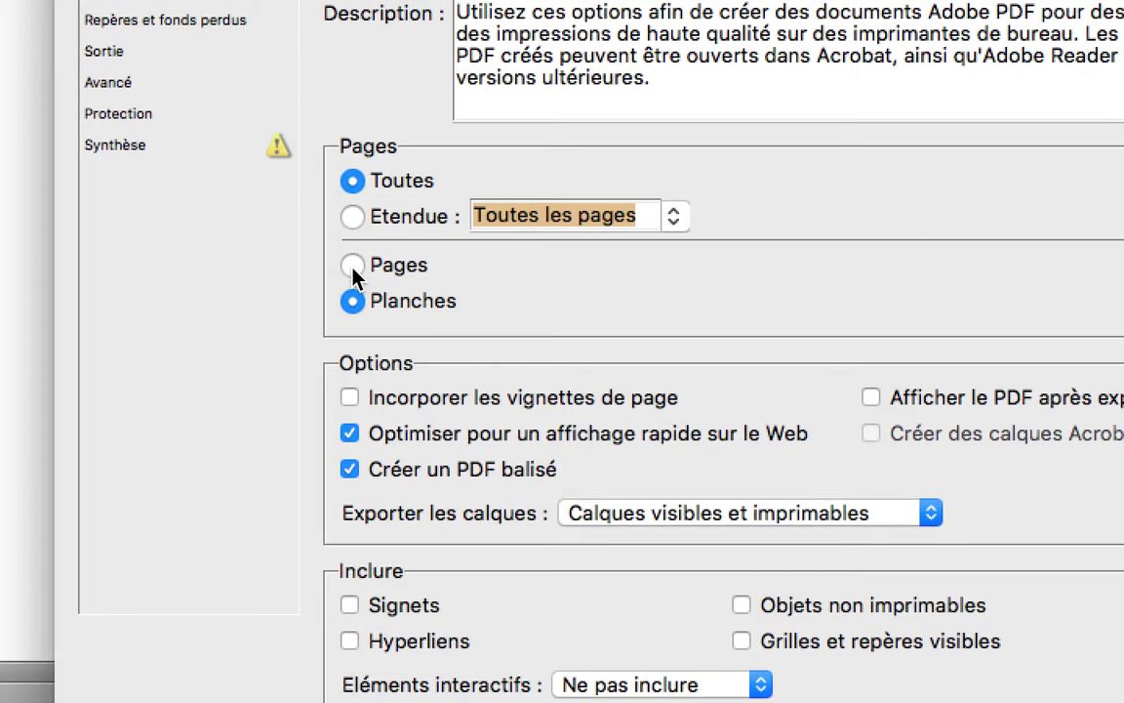
left_click(353, 265)
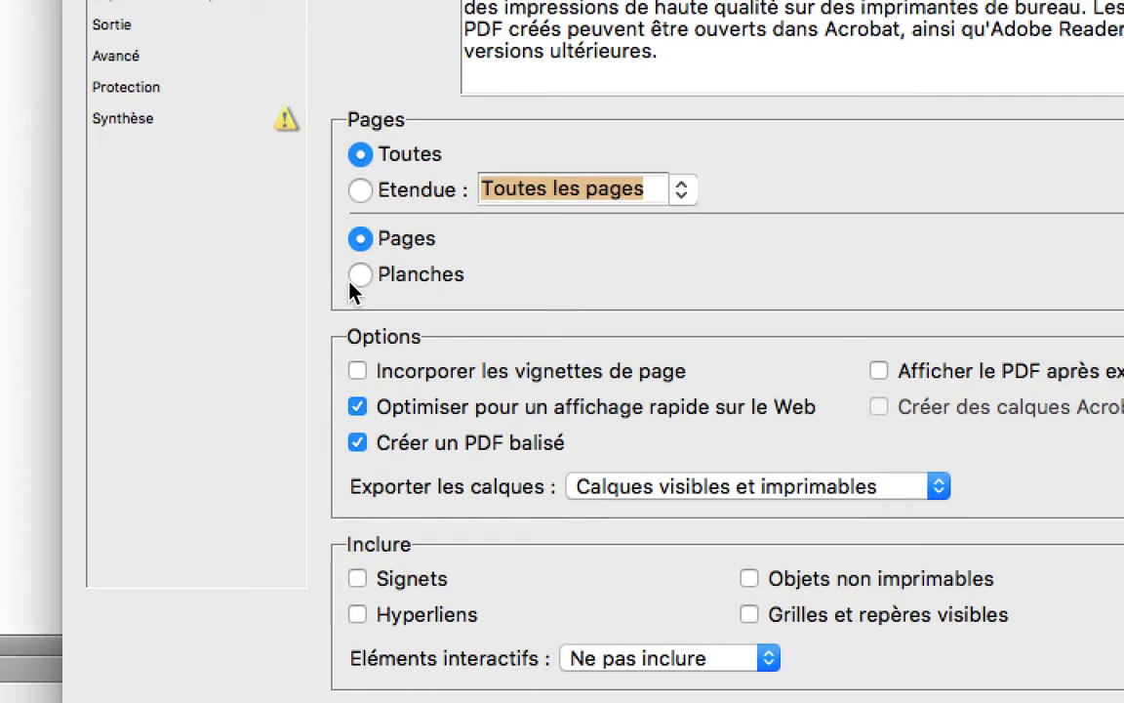
left_click(369, 277)
left_click(354, 262)
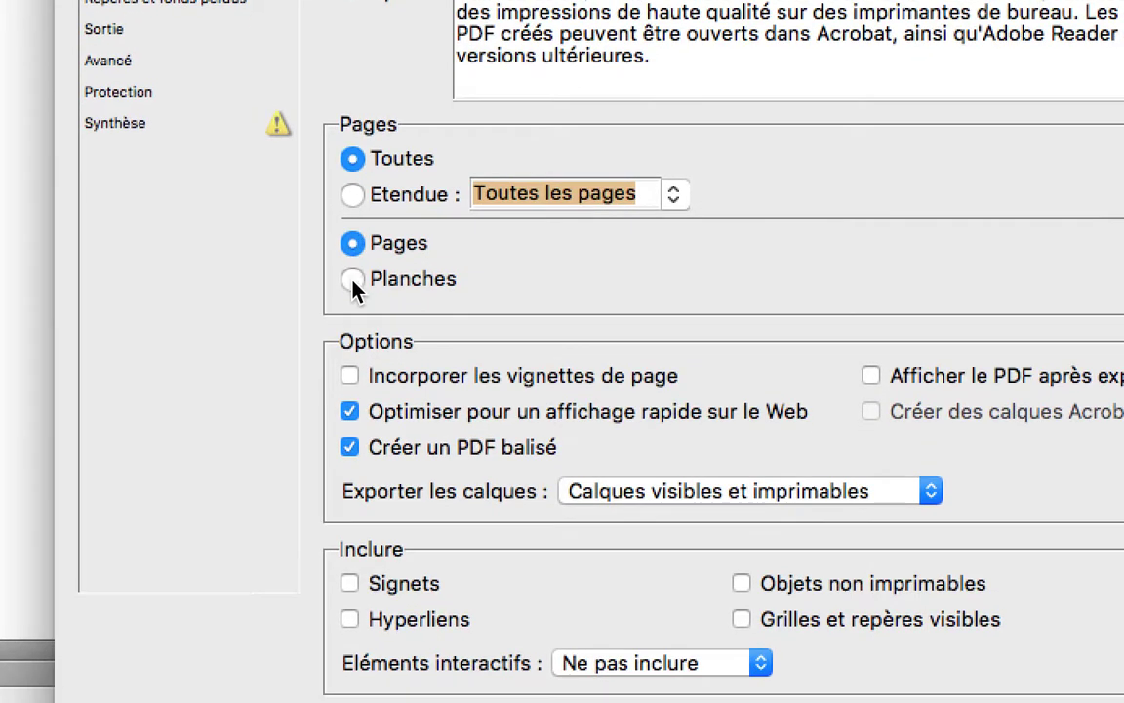
left_click(353, 291)
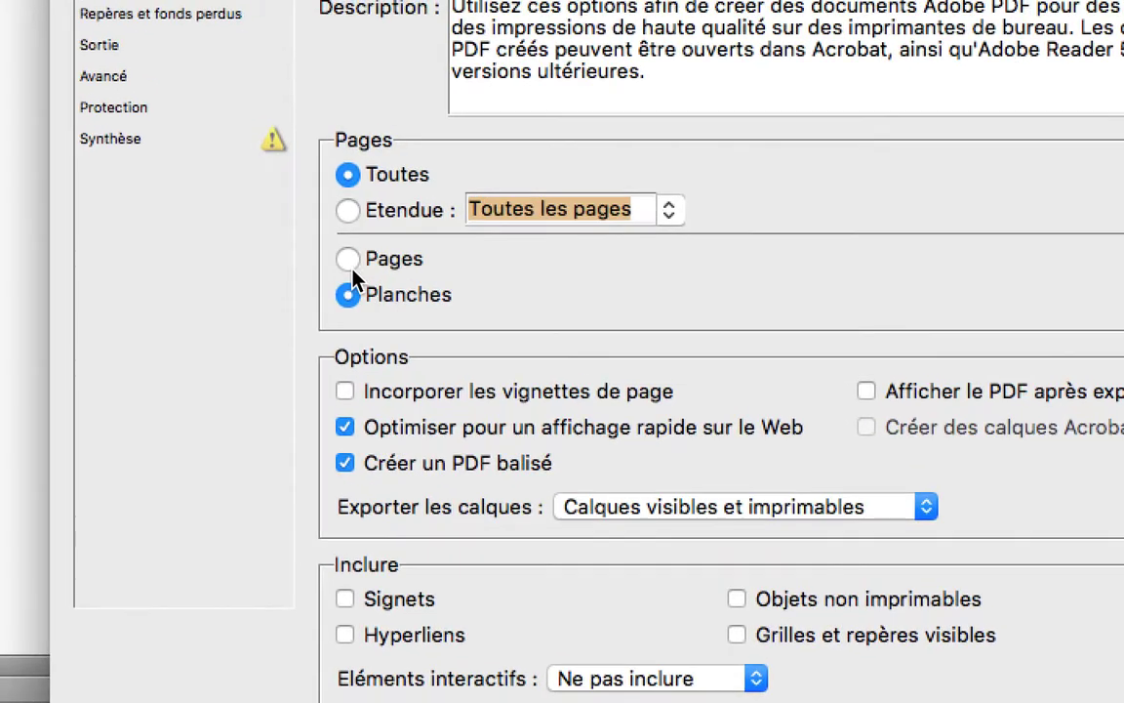
left_click(351, 265)
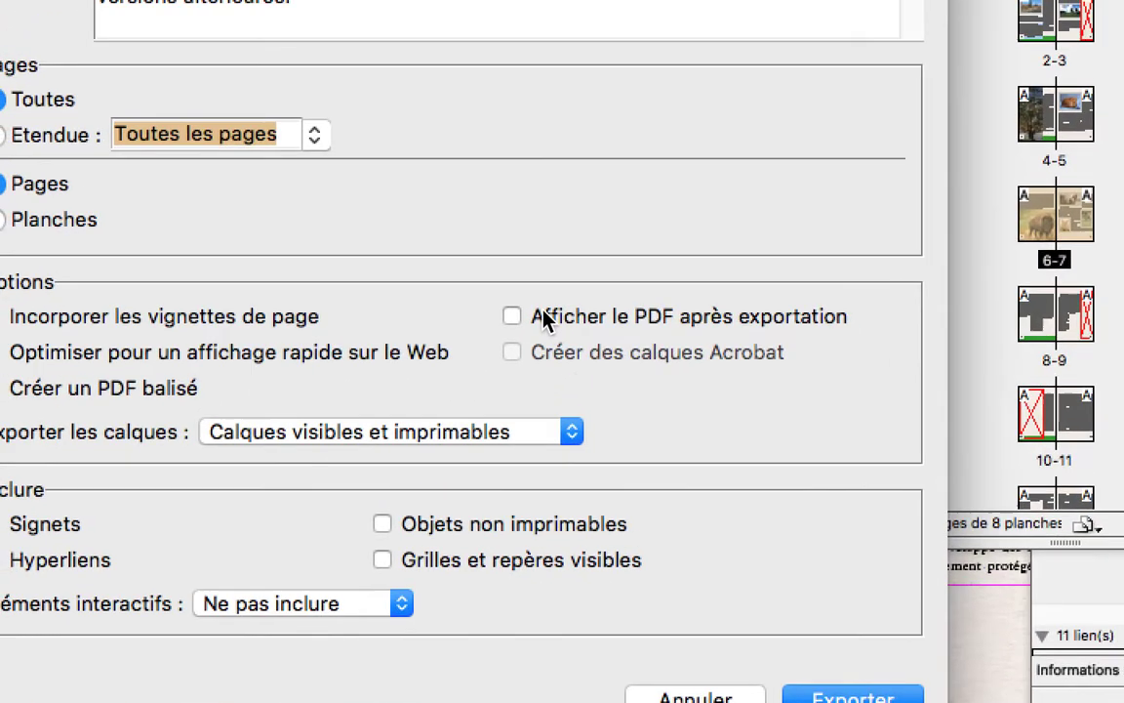
- Enable Afficher le PDF après exportation and review the export settings from Compression through Synthèse, returning to Général
left_click(545, 318)
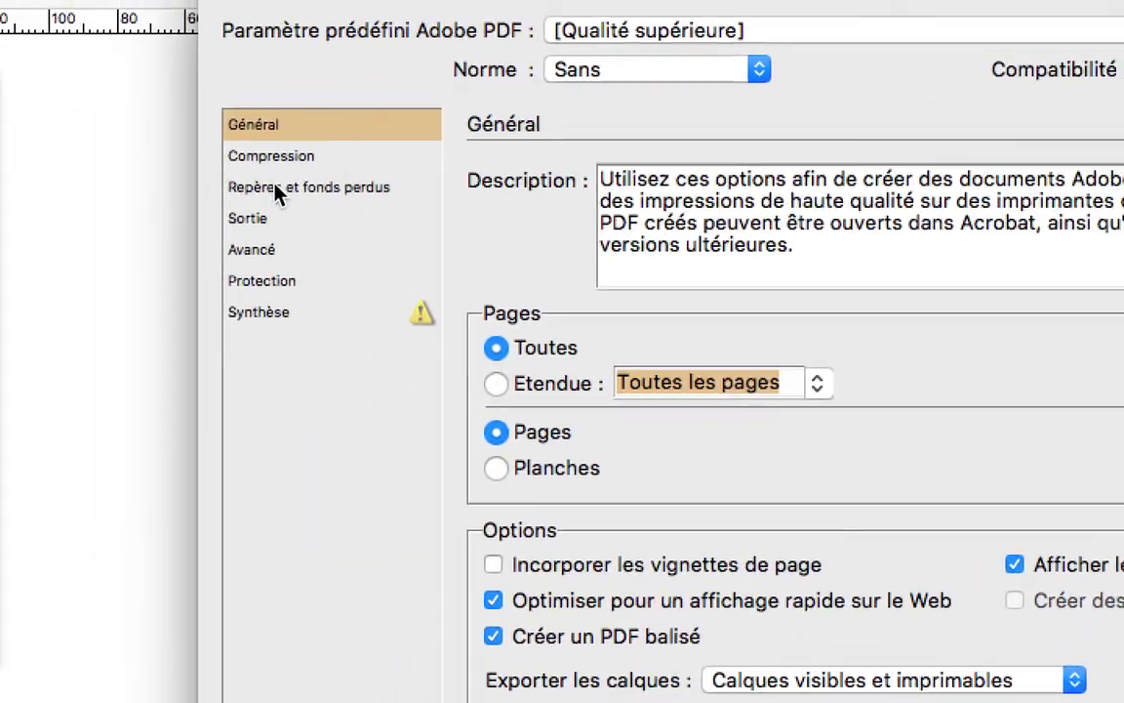
left_click(277, 158)
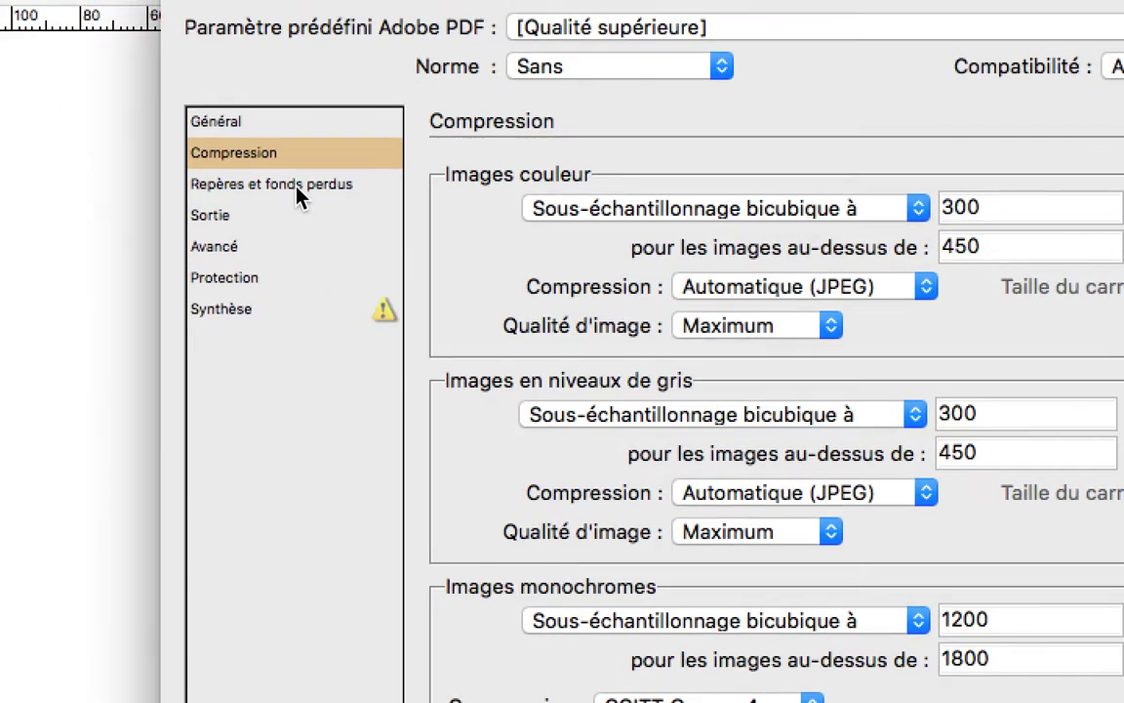
left_click(297, 185)
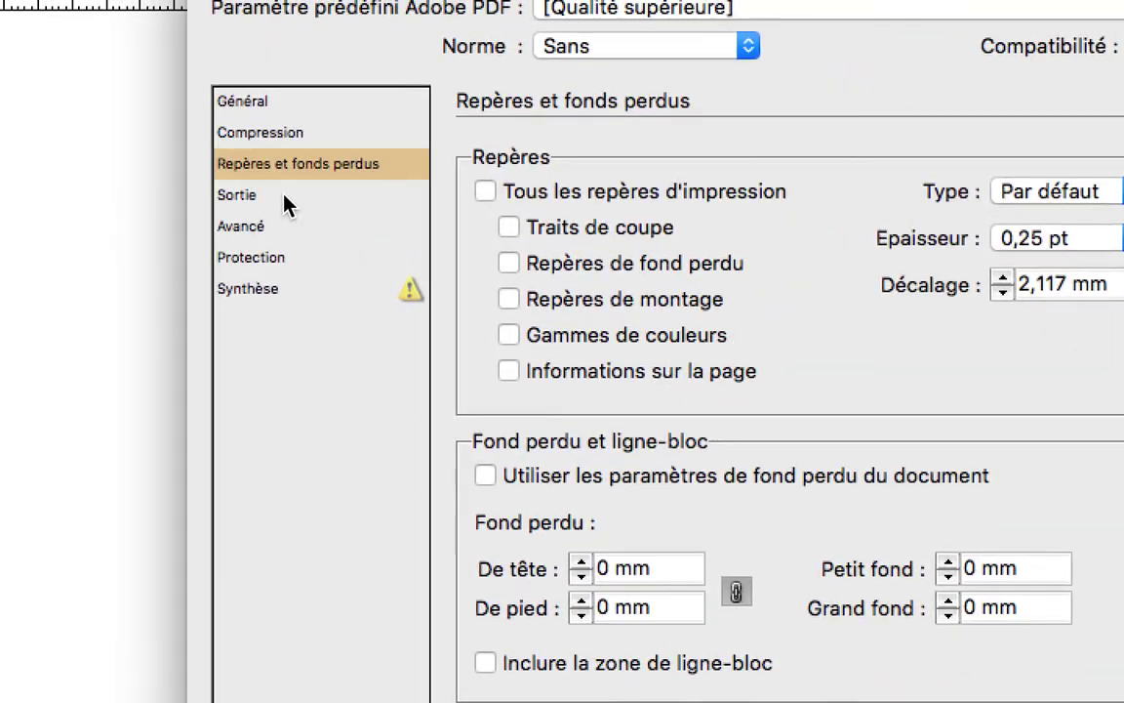
left_click(29, 57)
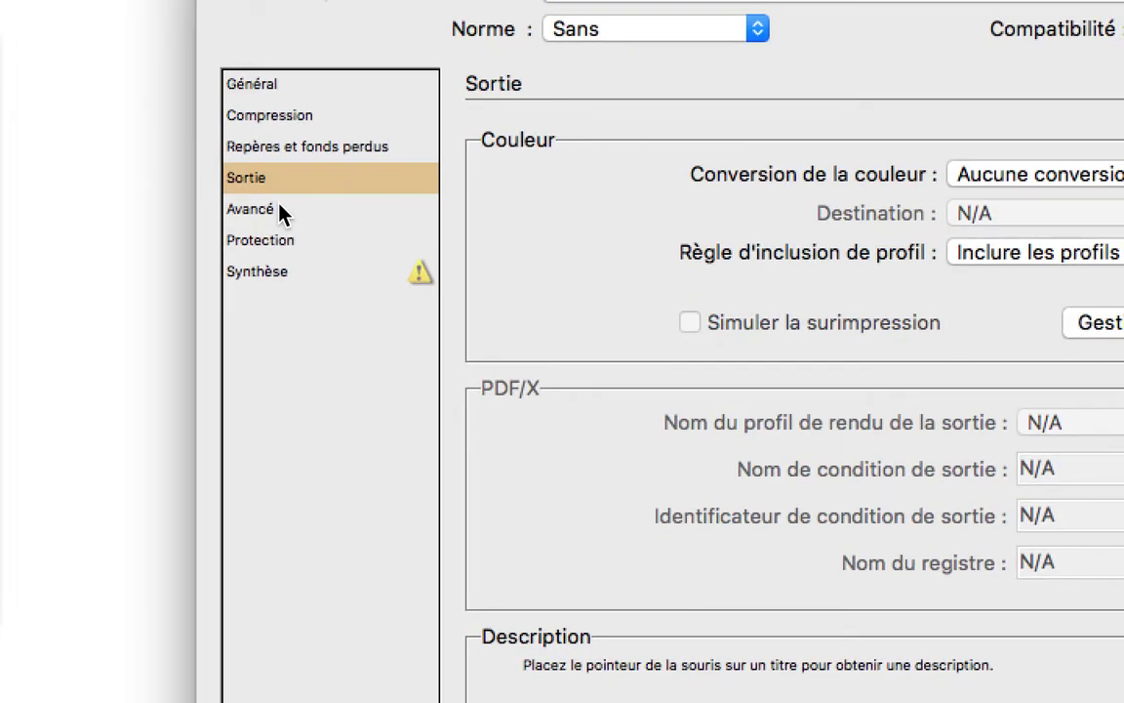
left_click(284, 214)
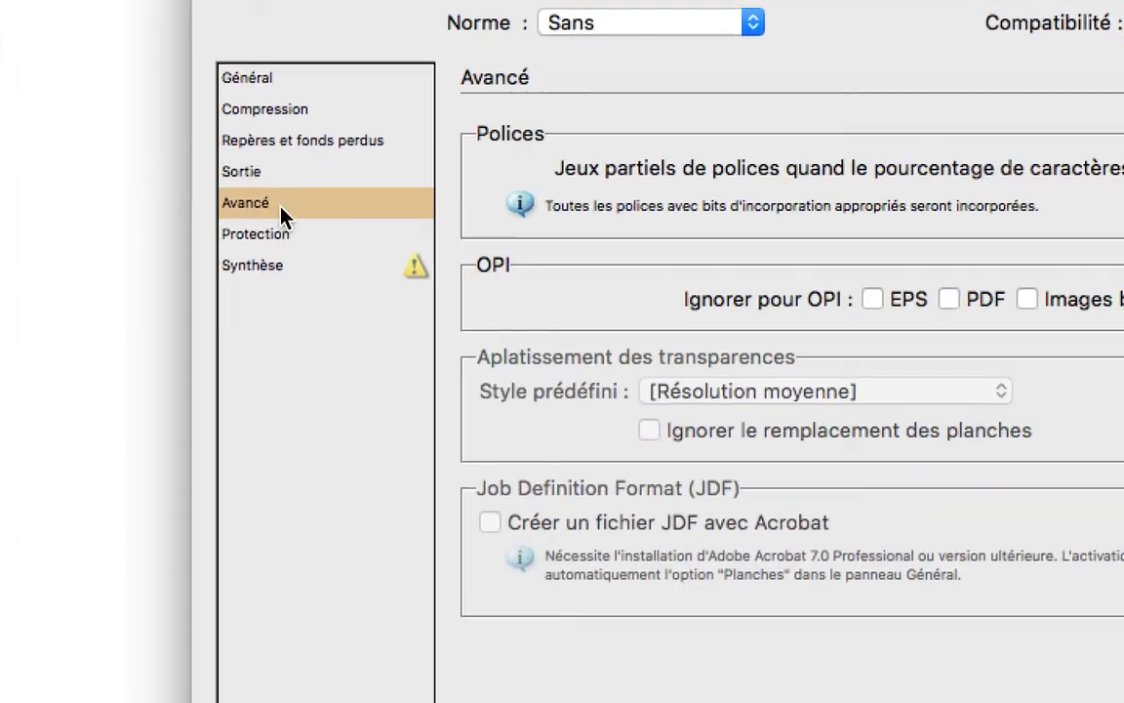
left_click(284, 231)
left_click(287, 245)
left_click(266, 59)
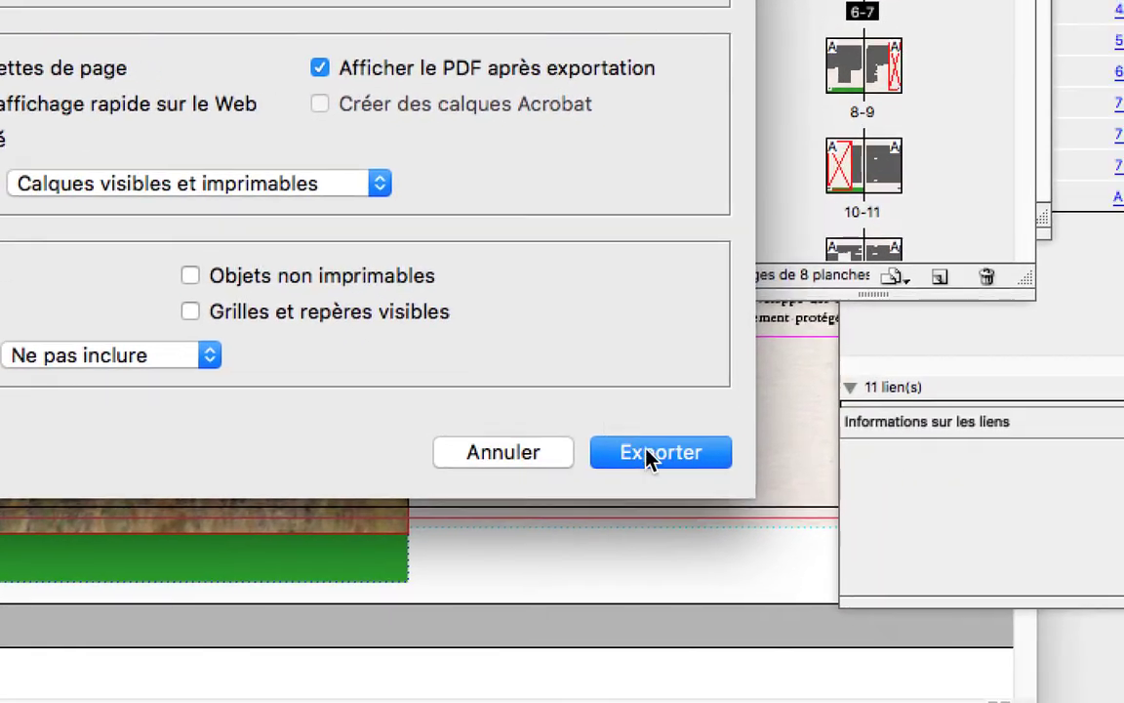
- Export the document with these settings and bring up the resulting PDF in Acrobat
left_click(651, 451)
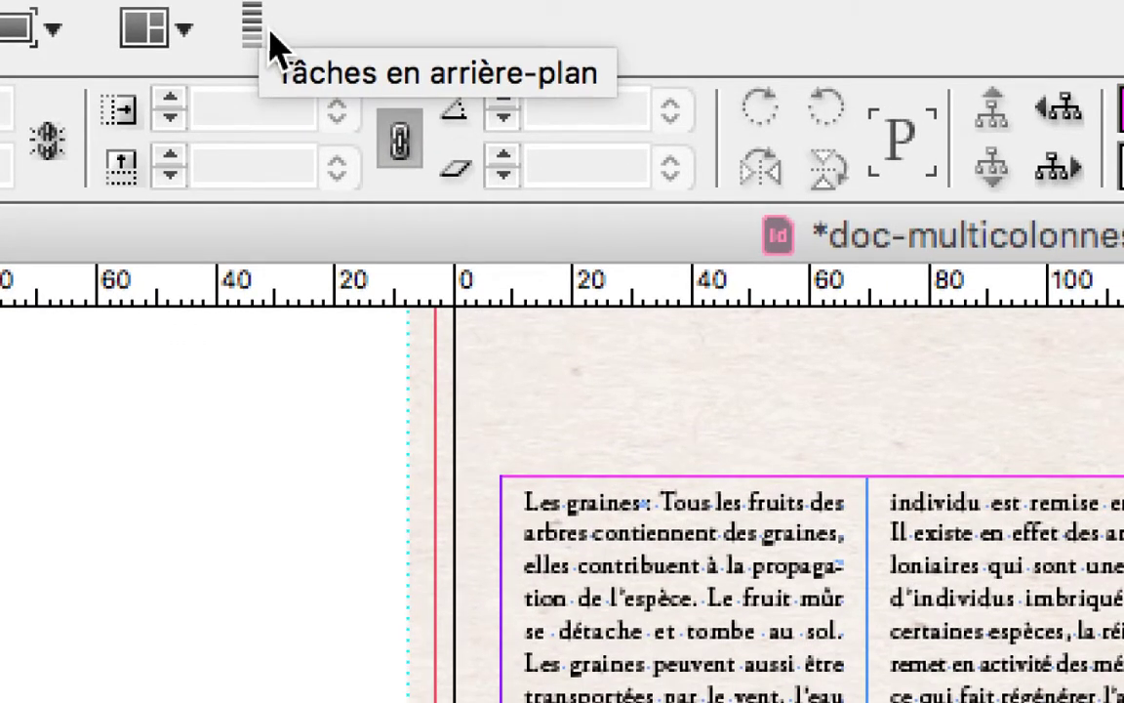
key("super+Tab")
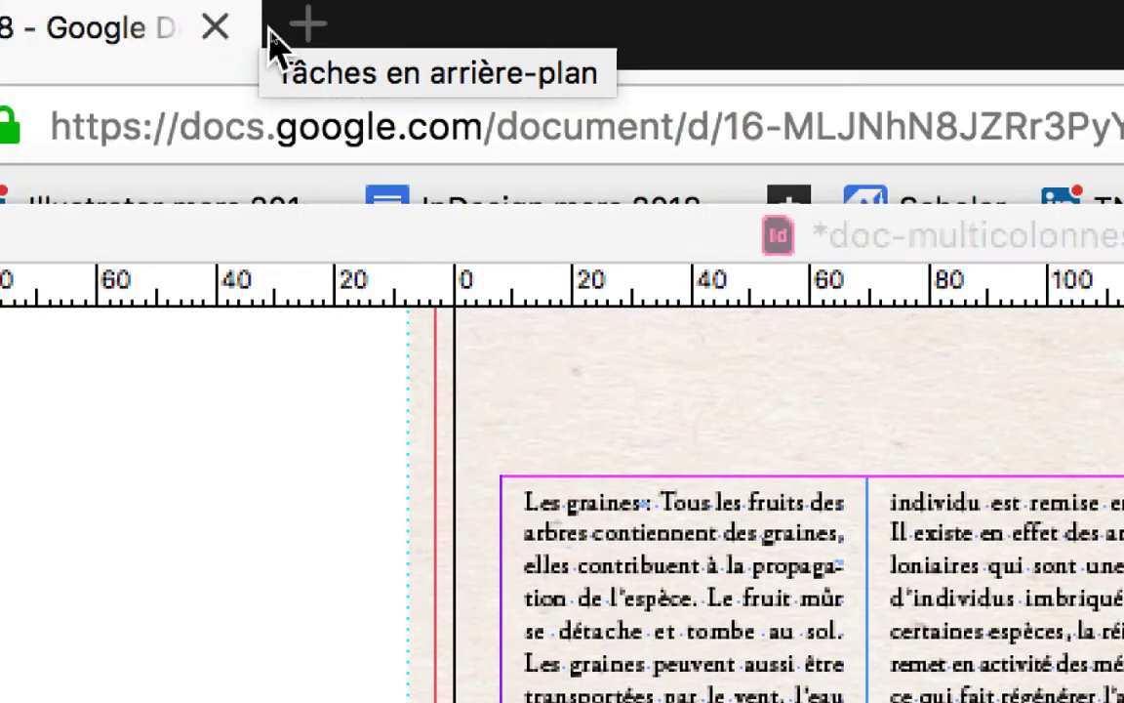
key("super+Tab")
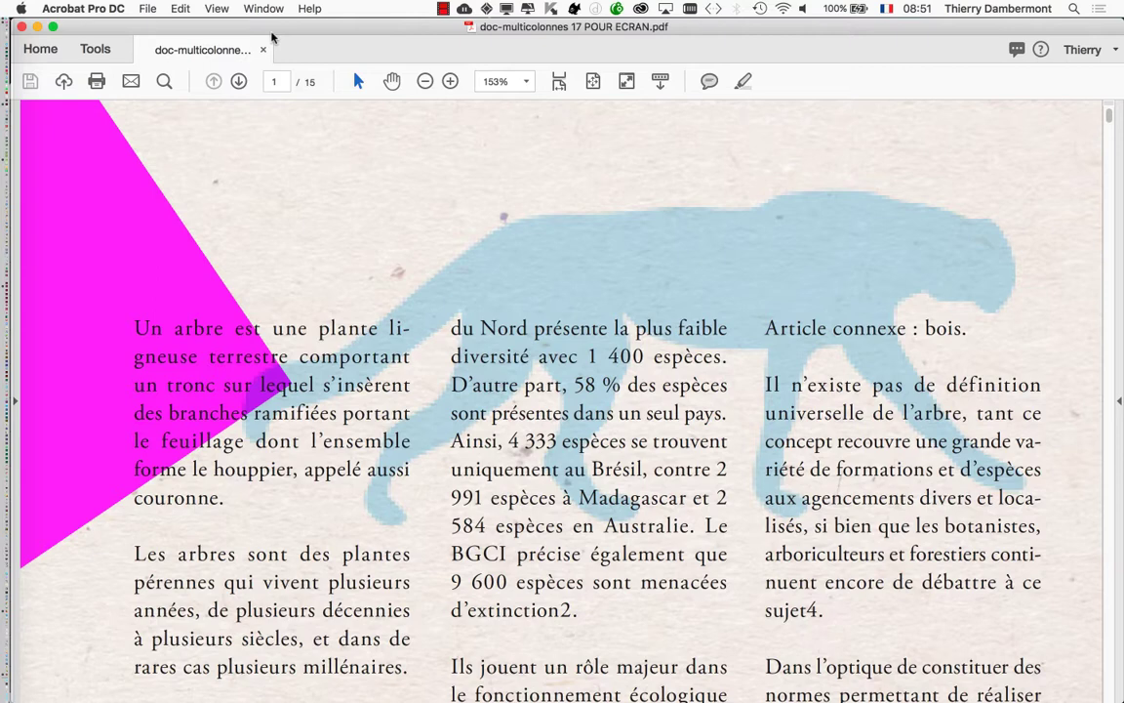
- View the exported PDF as whole pages at 33,3% and browse as far as page 5 and back to page 1
left_click(426, 82)
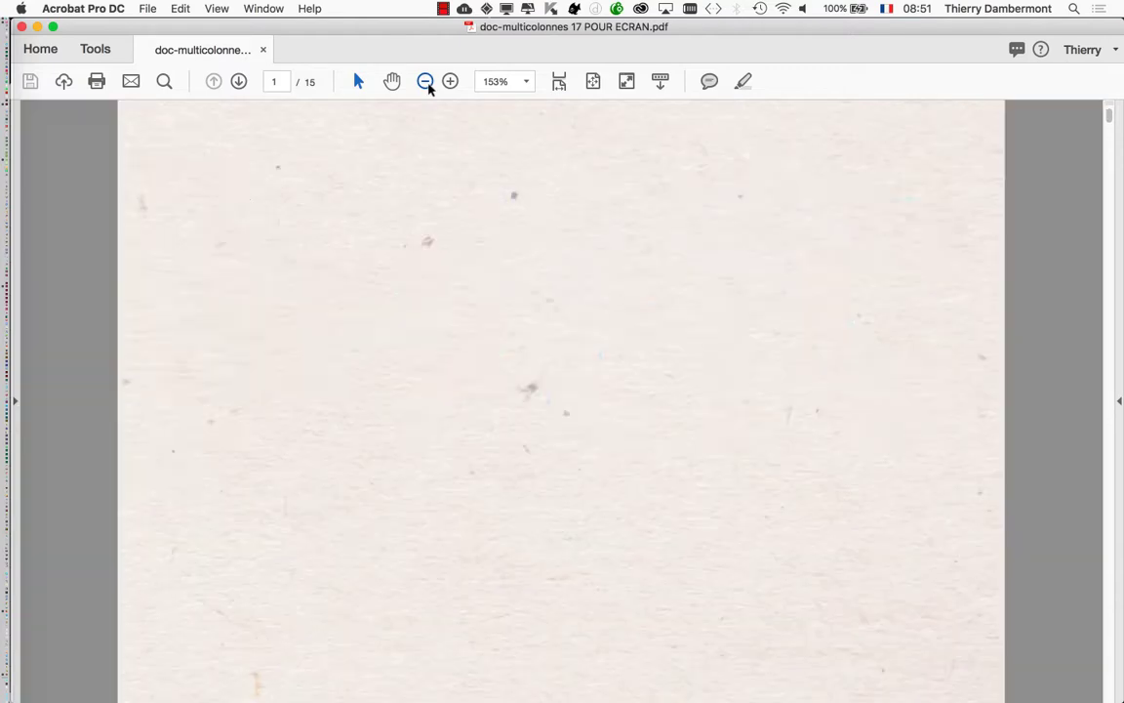
left_click(426, 82)
left_click(426, 82)
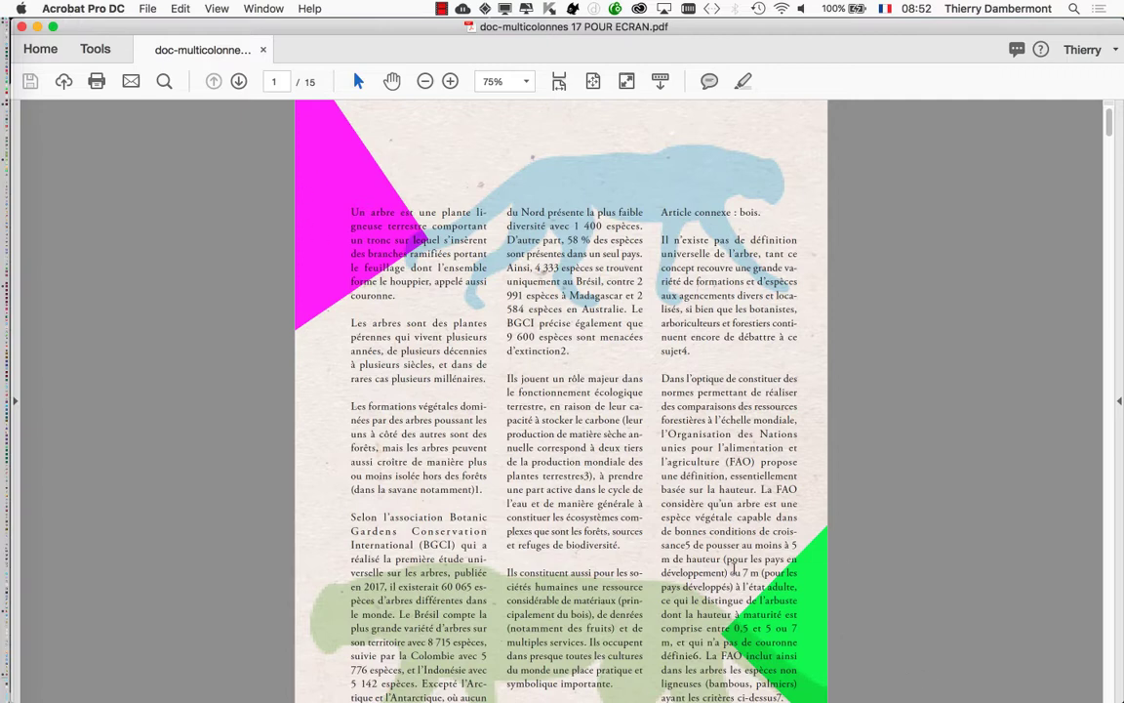
scroll(731, 564, "down", 3)
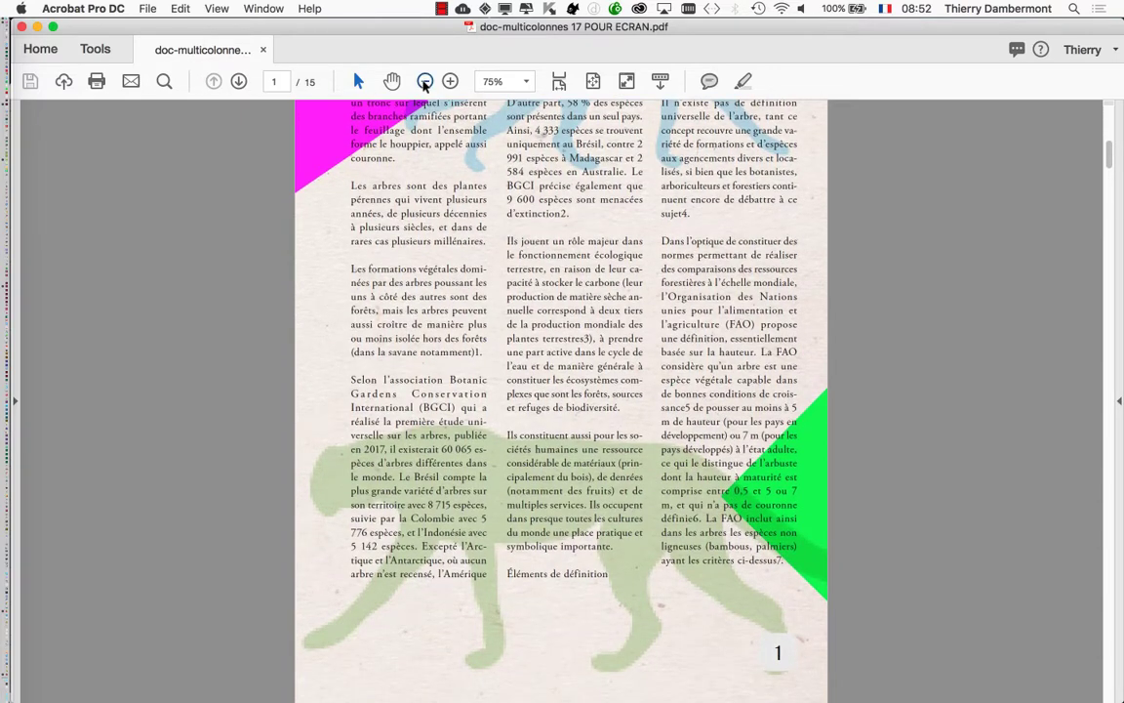
left_click(424, 82)
left_click(425, 82)
left_click(425, 82)
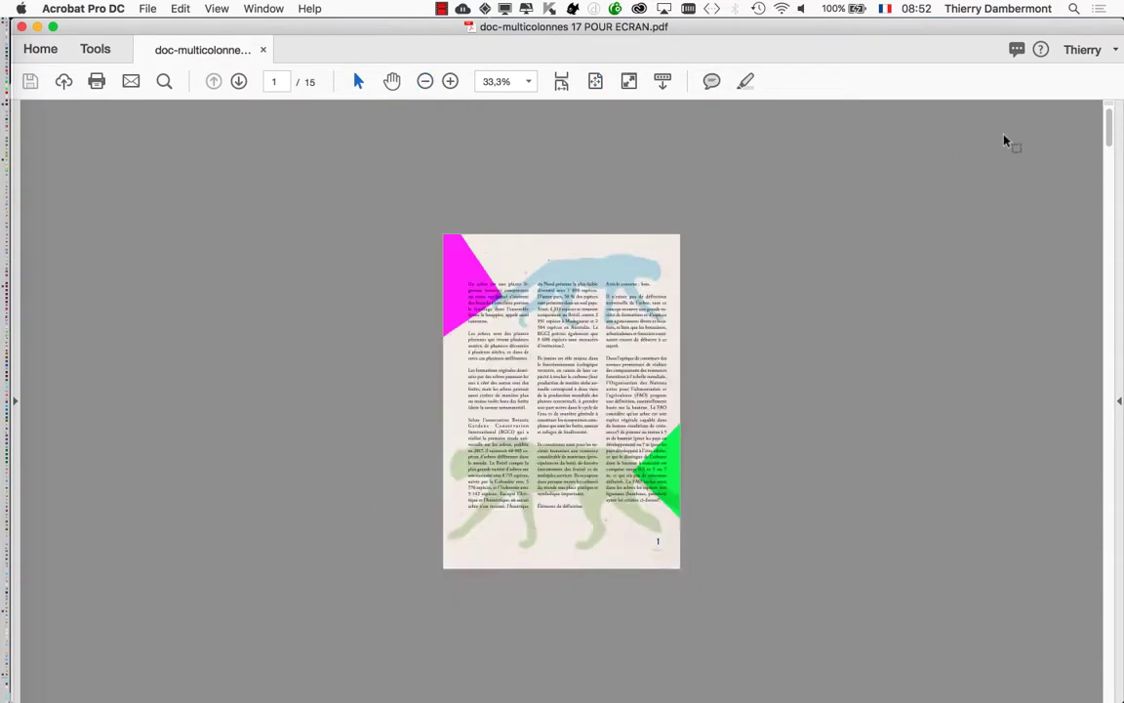
left_click_drag(1107, 134, 1118, 303)
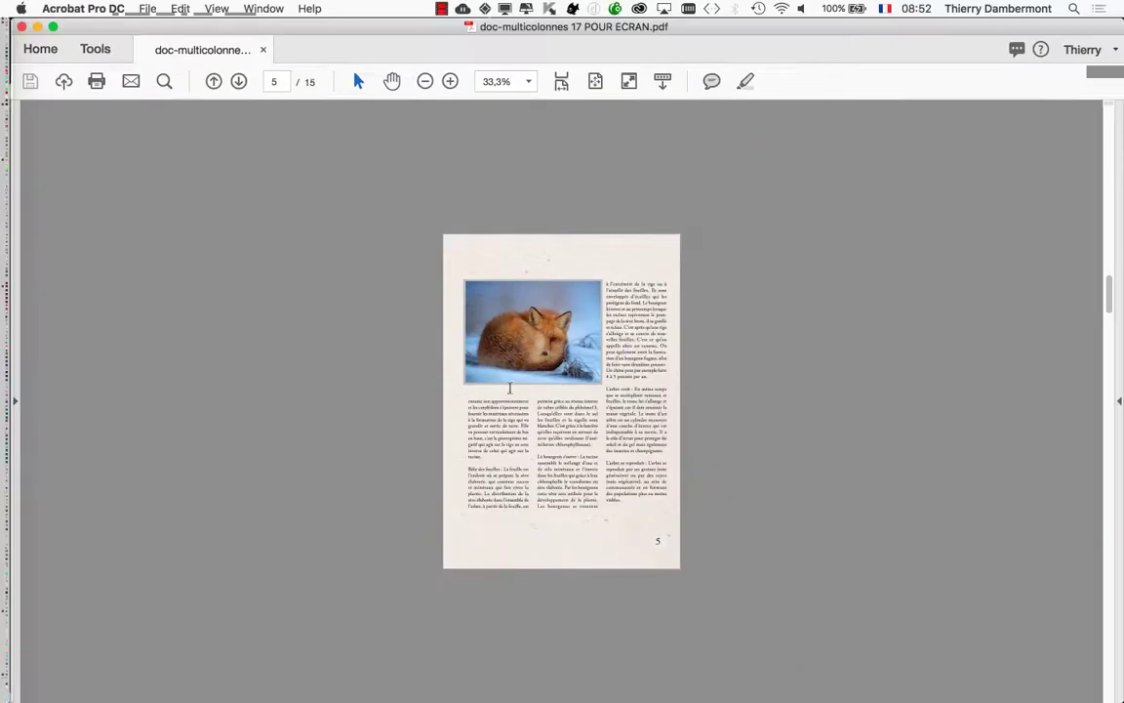
left_click_drag(1109, 293, 1102, 146)
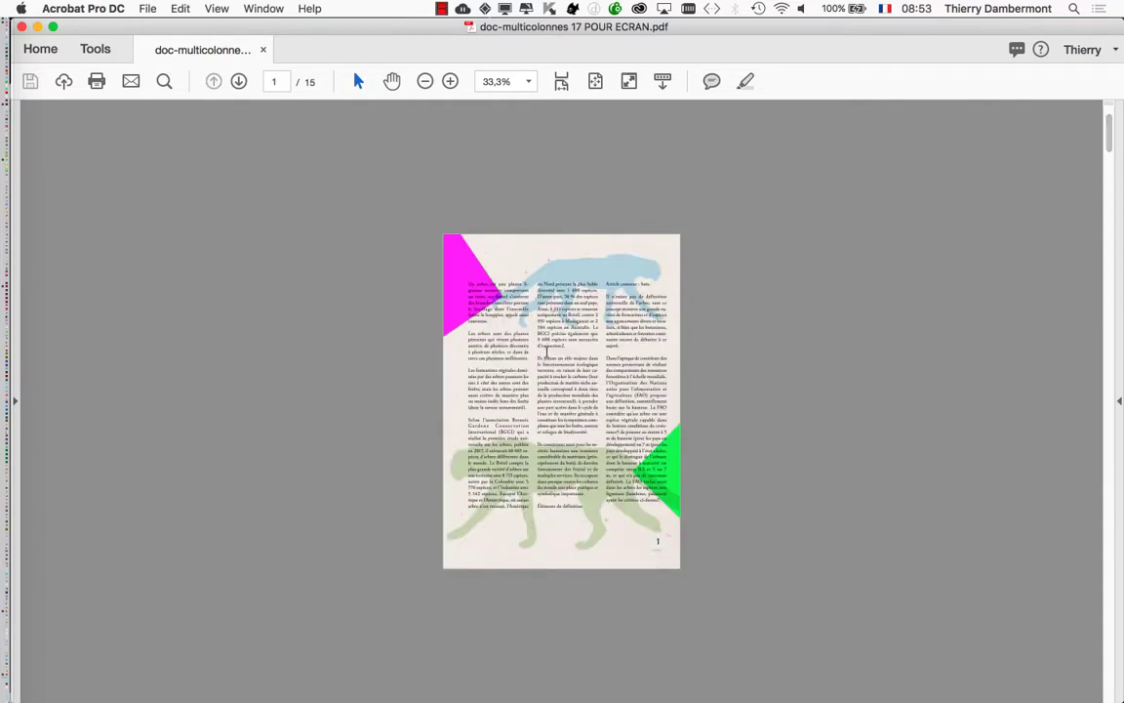
- Examine the image quality of the desert road photo on page 2 at up to 800% magnification
key("super+equal")
key("super+equal")
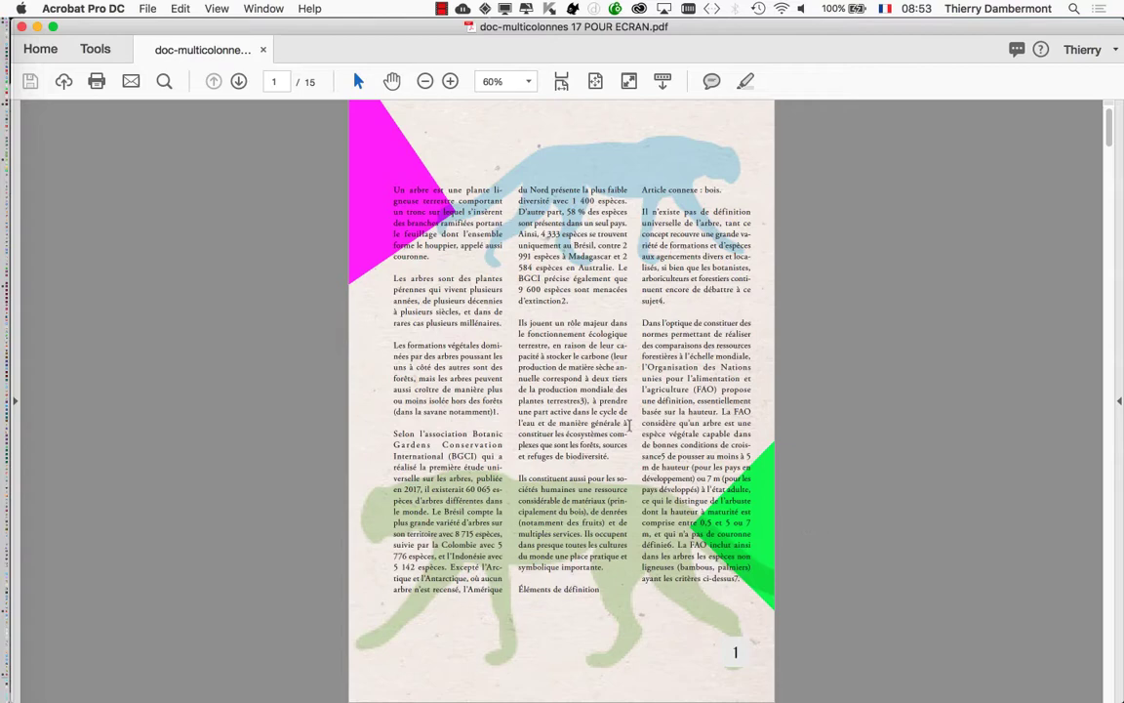
left_click_drag(1109, 130, 1111, 203)
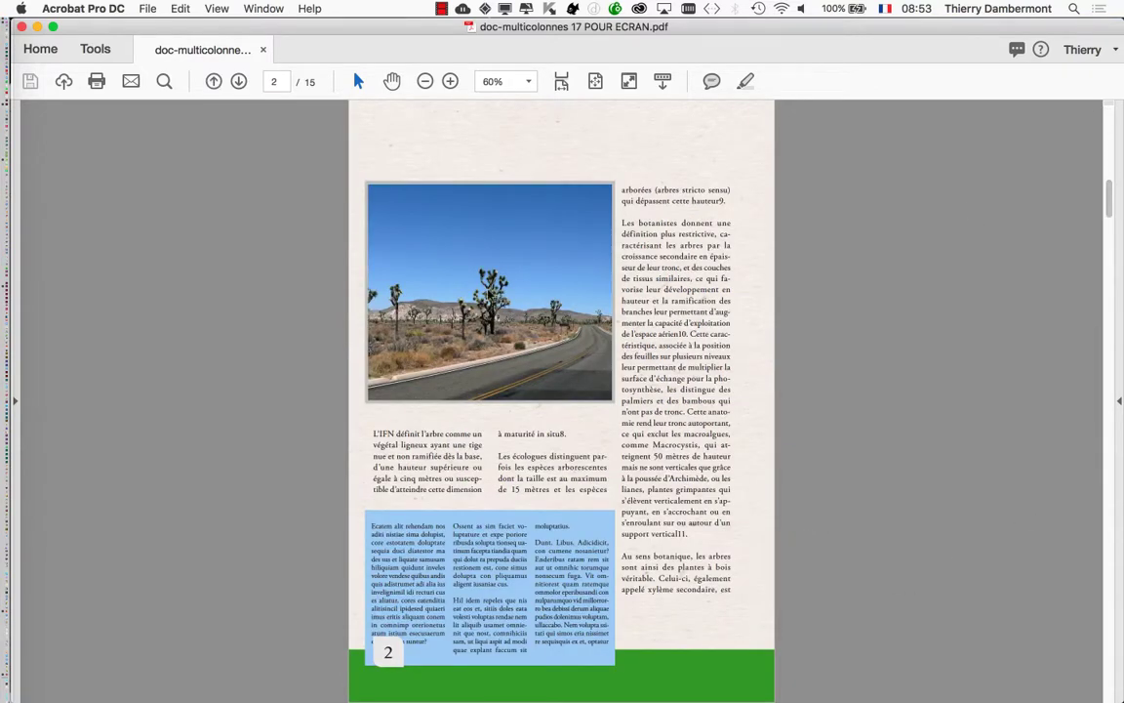
scroll(444, 271, "up", 3)
scroll(389, 304, "up", 5)
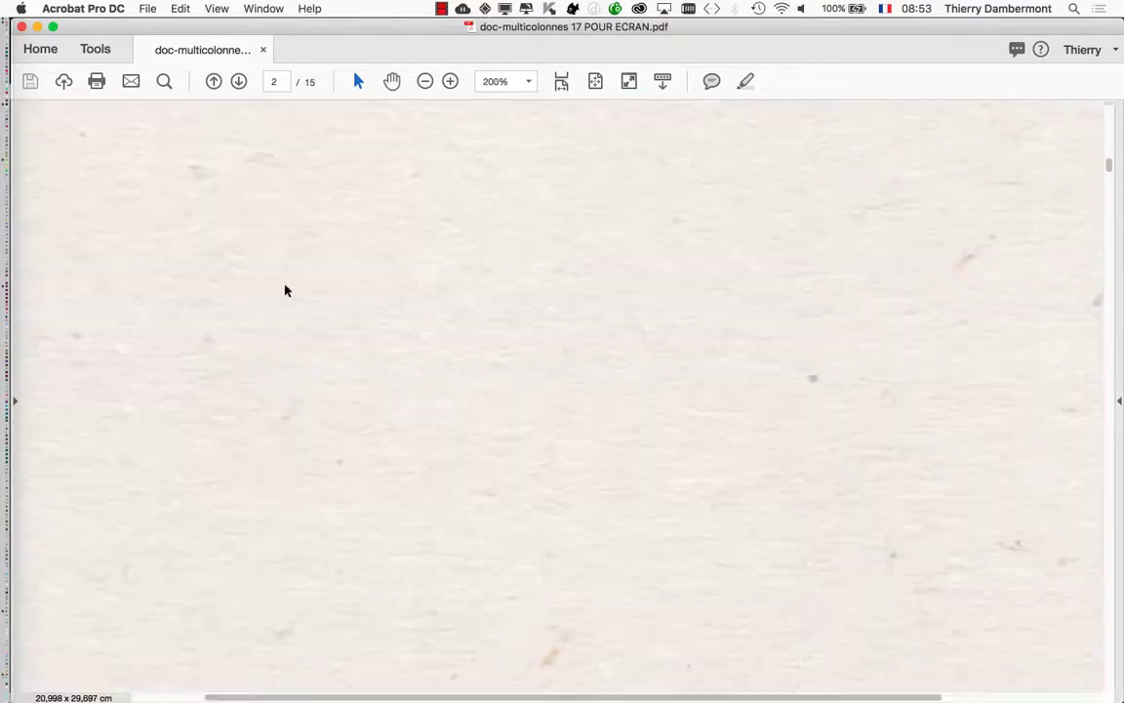
scroll(505, 342, "up", 3)
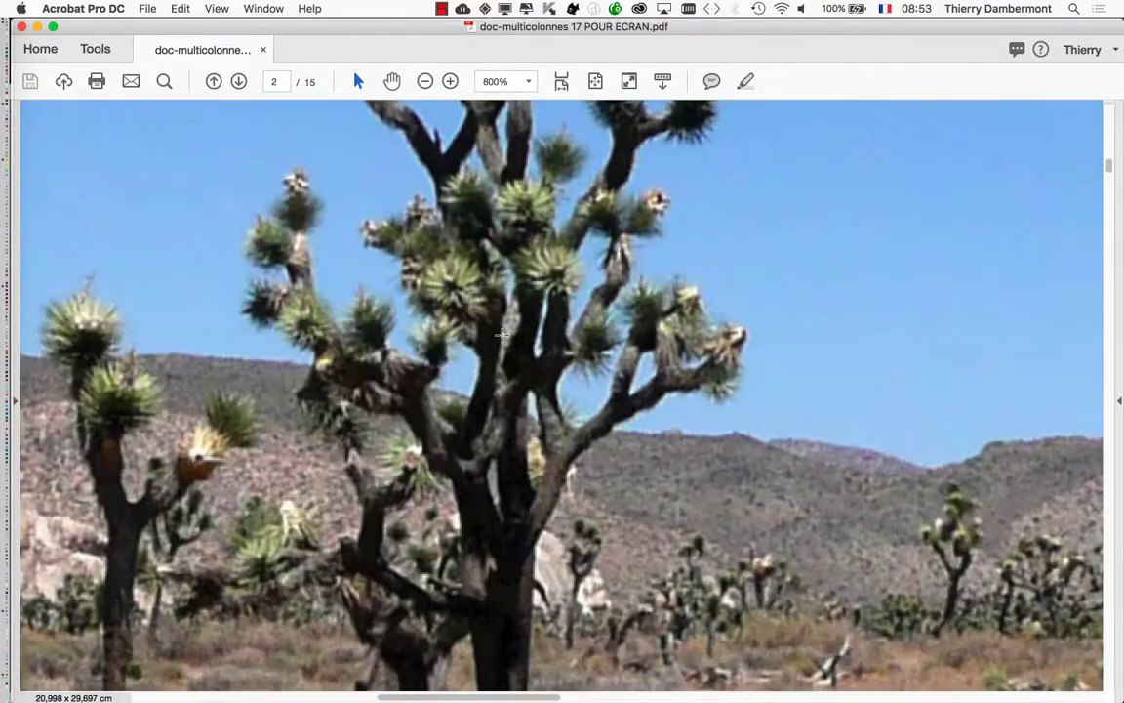
scroll(505, 342, "down", 3)
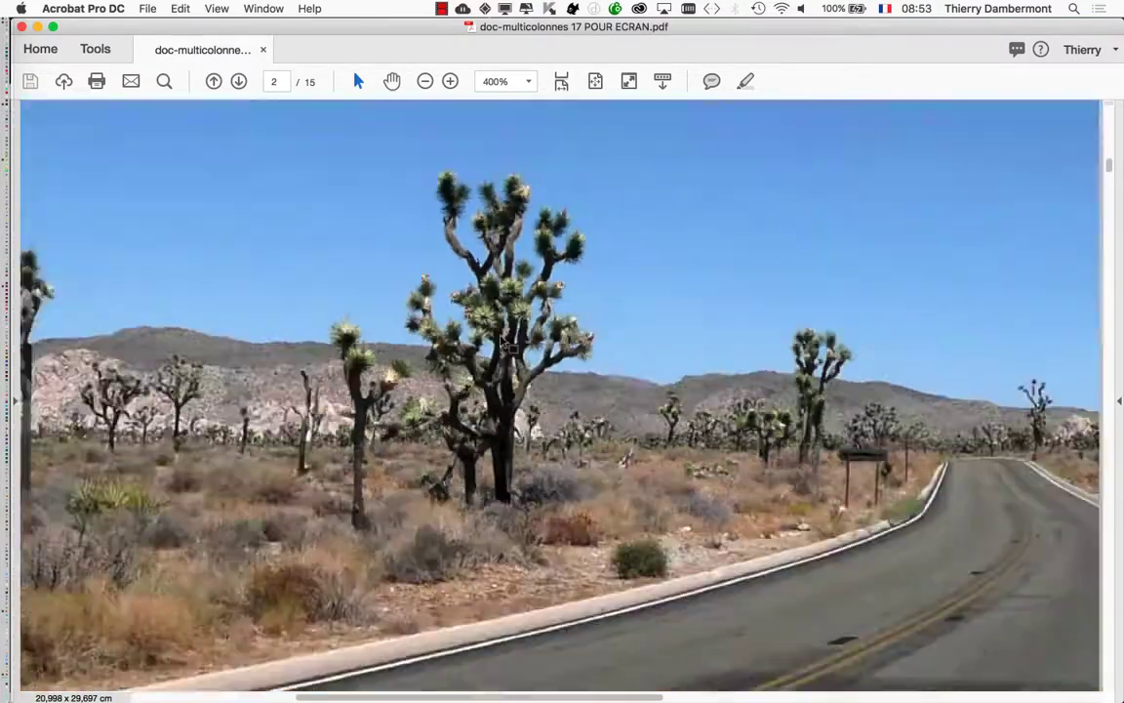
- Examine the image quality of the curled-up fox photo on page 5 at up to 1200% magnification
scroll(504, 342, "down", 3)
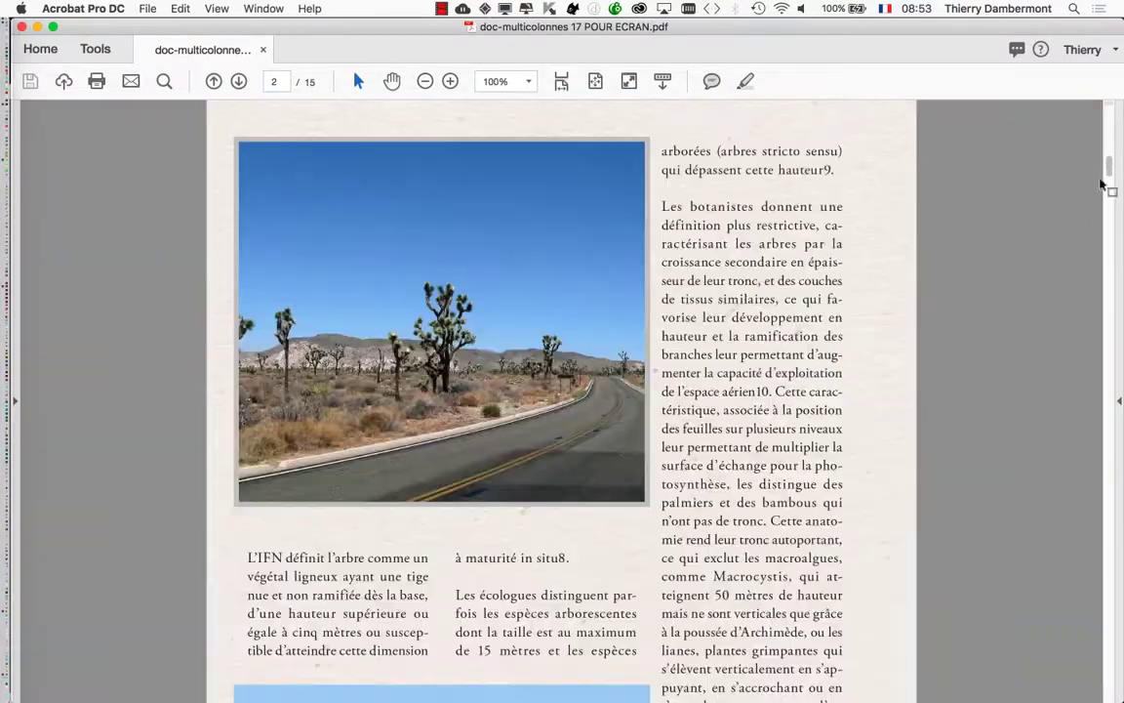
left_click_drag(1107, 168, 1105, 273)
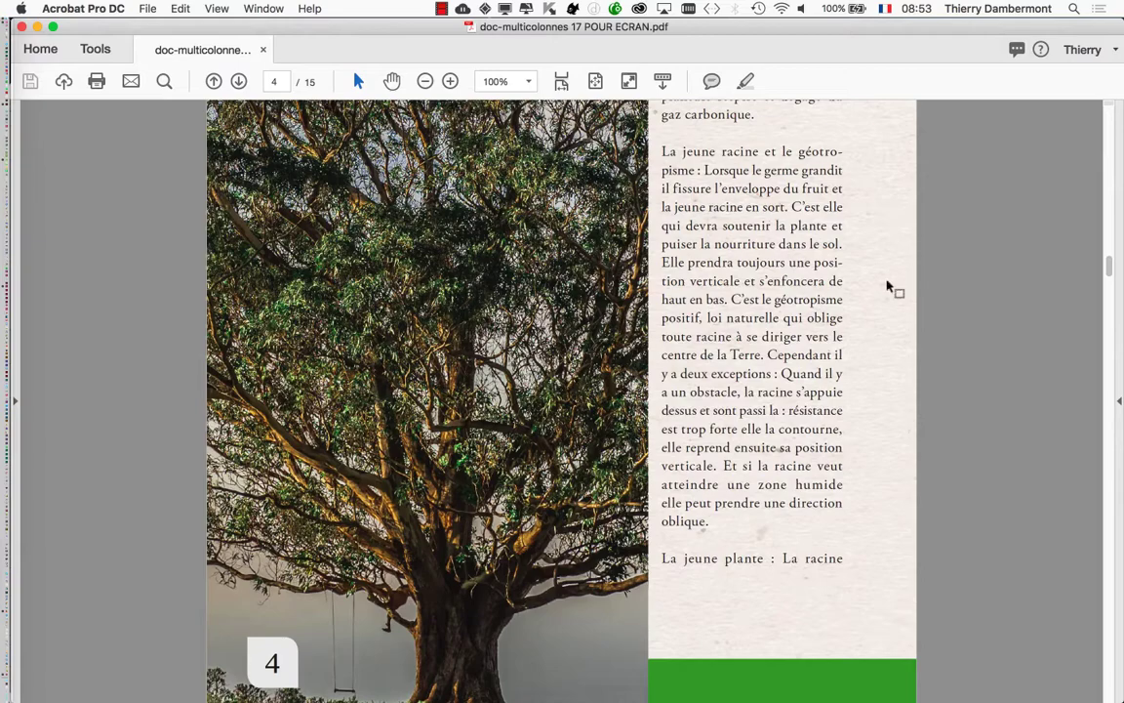
scroll(891, 287, "down", 2)
left_click(238, 81)
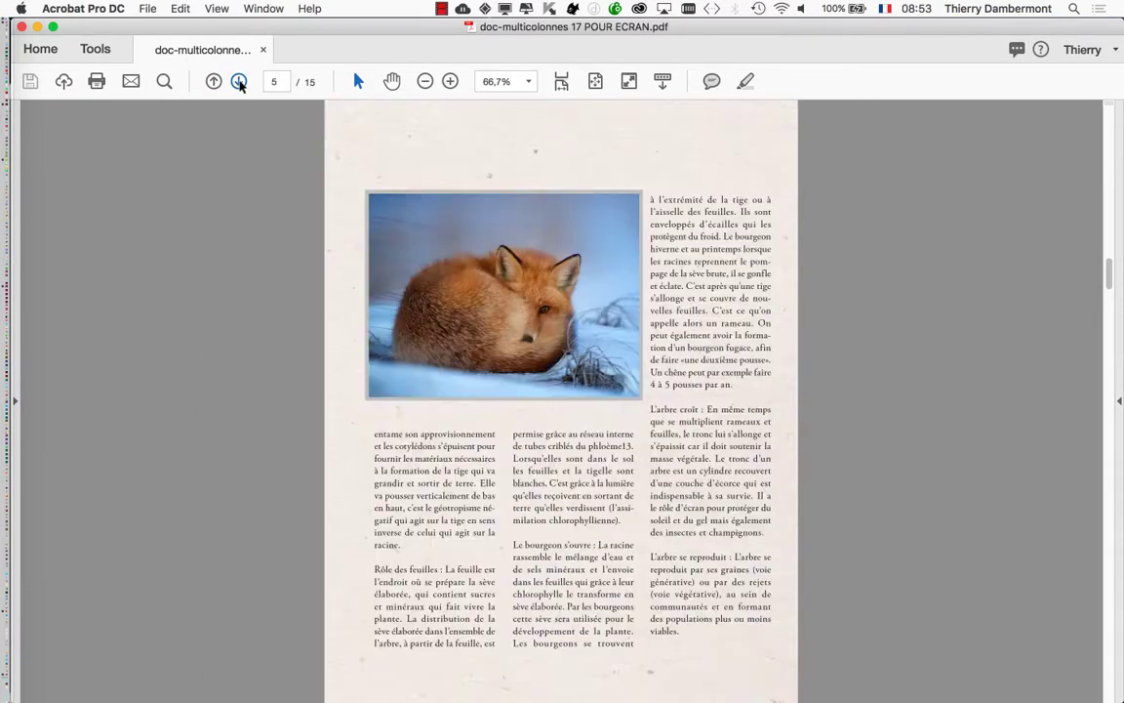
scroll(561, 298, "up", 6)
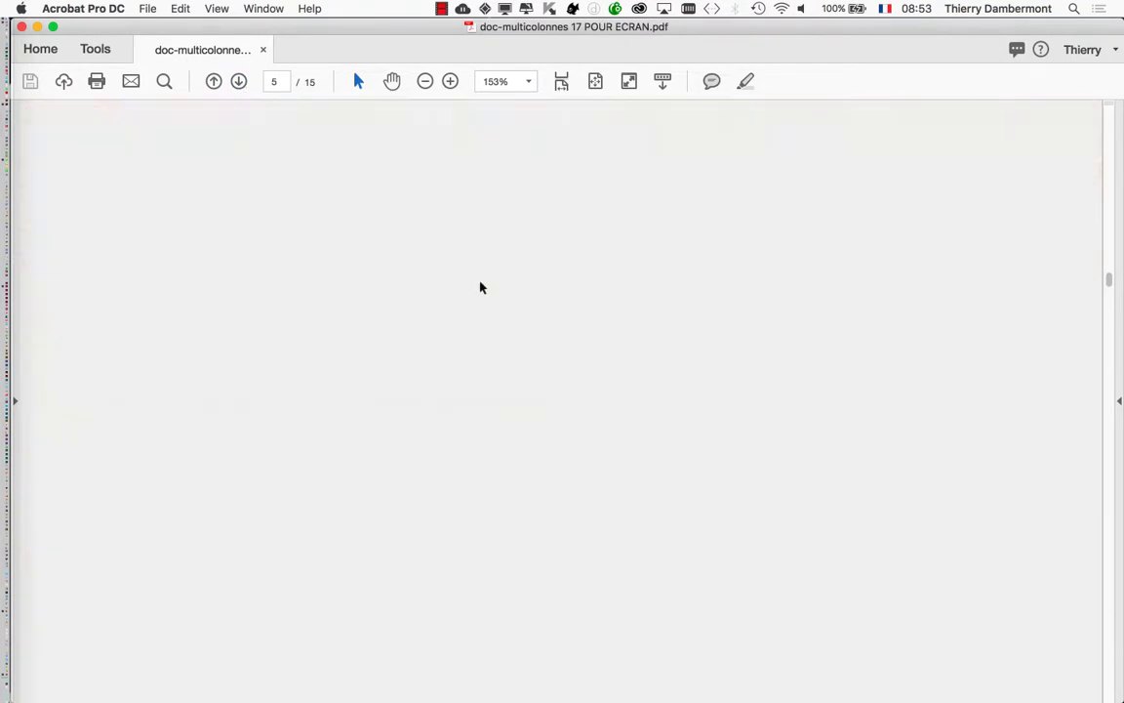
scroll(479, 286, "up", 3)
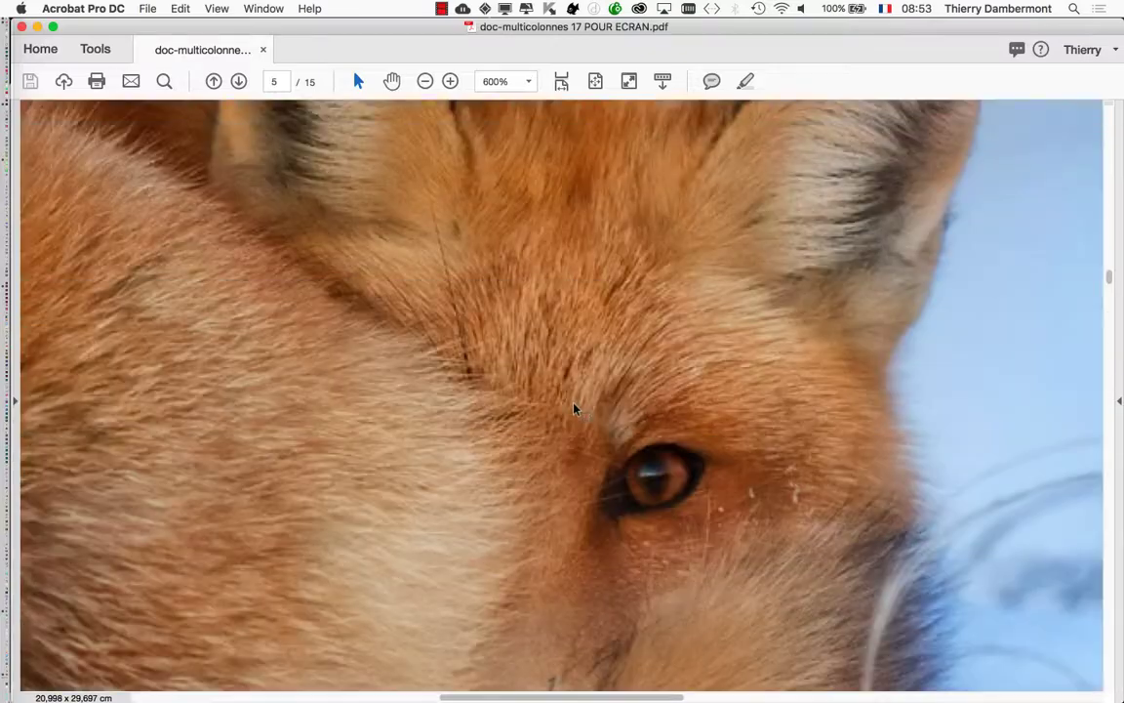
scroll(574, 408, "up", 1)
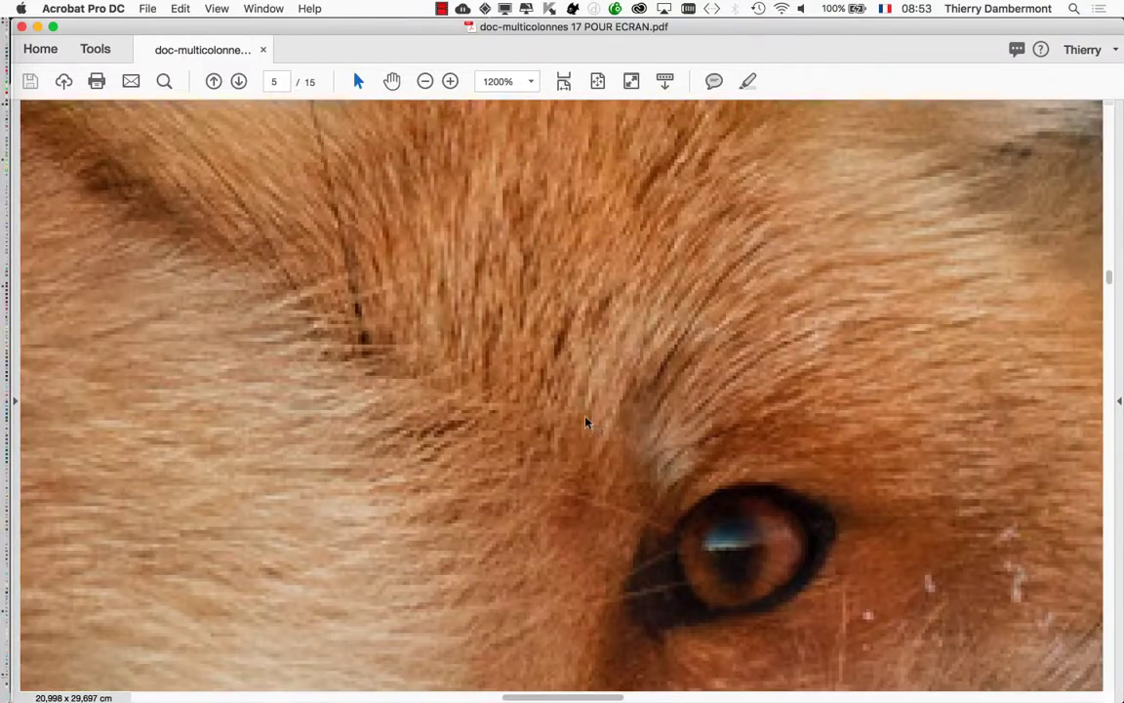
scroll(635, 442, "down", 3)
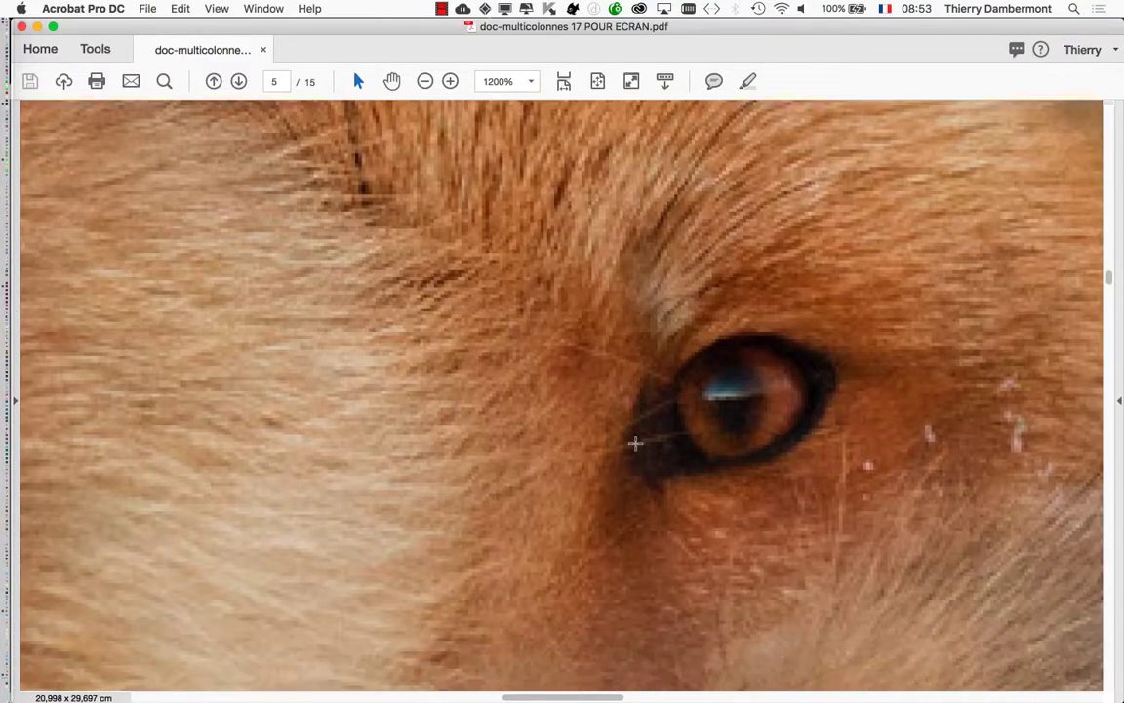
scroll(633, 440, "down", 1)
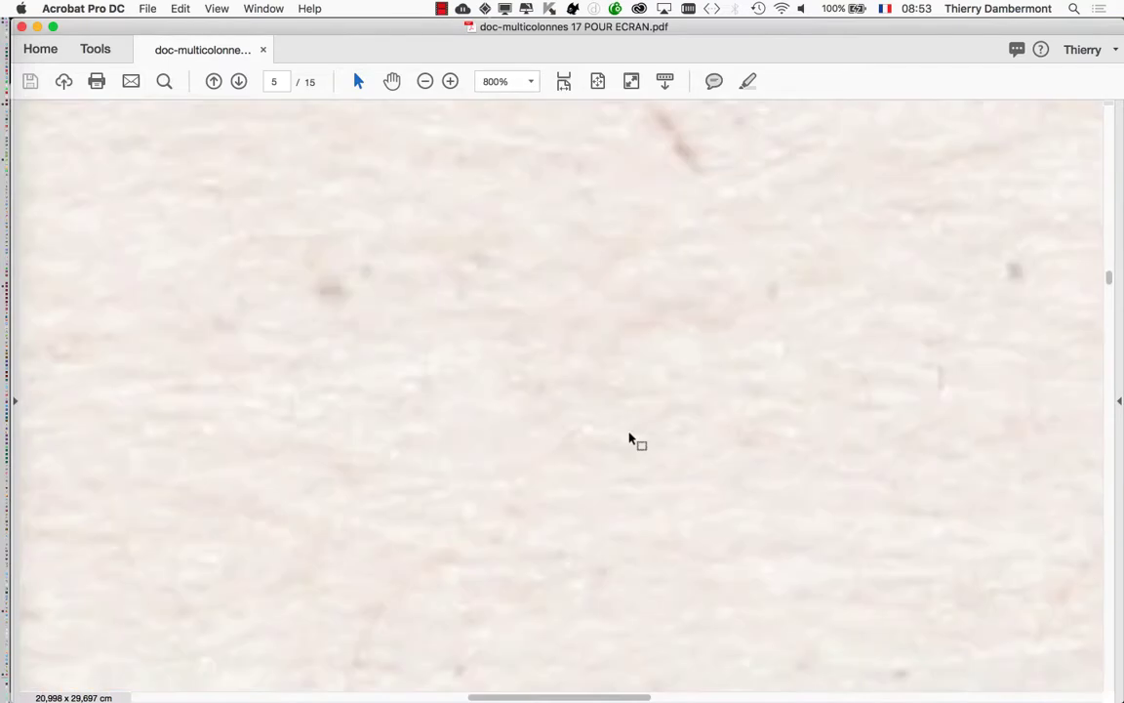
scroll(629, 439, "down", 4)
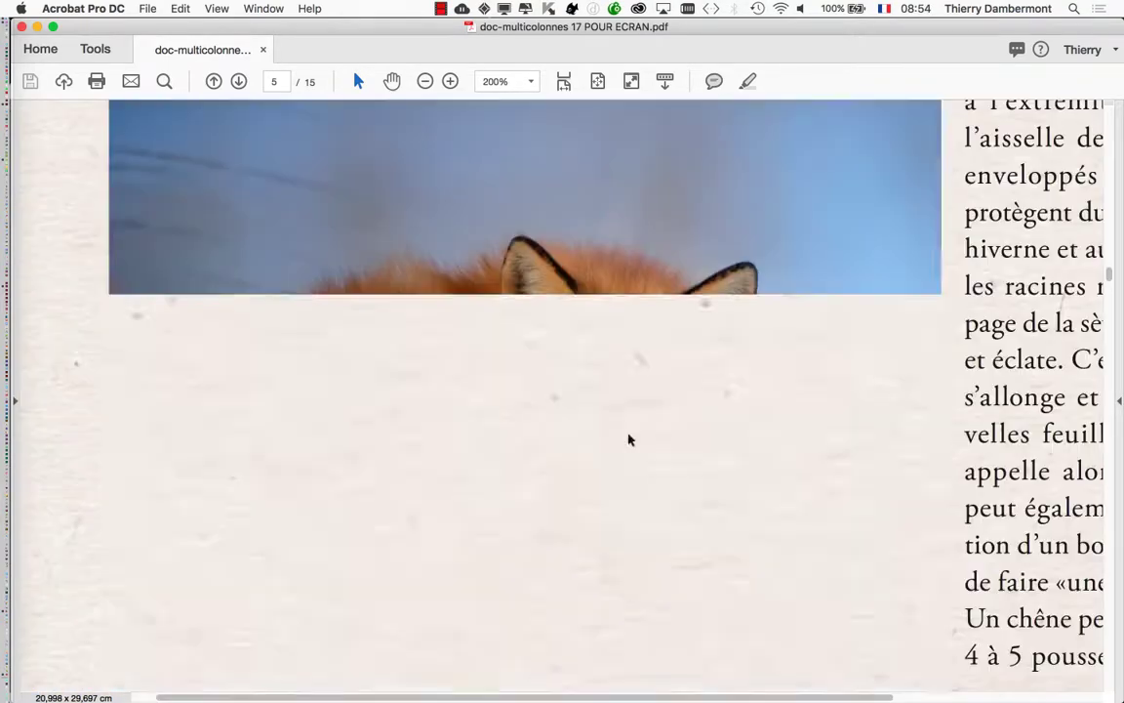
scroll(629, 440, "down", 2)
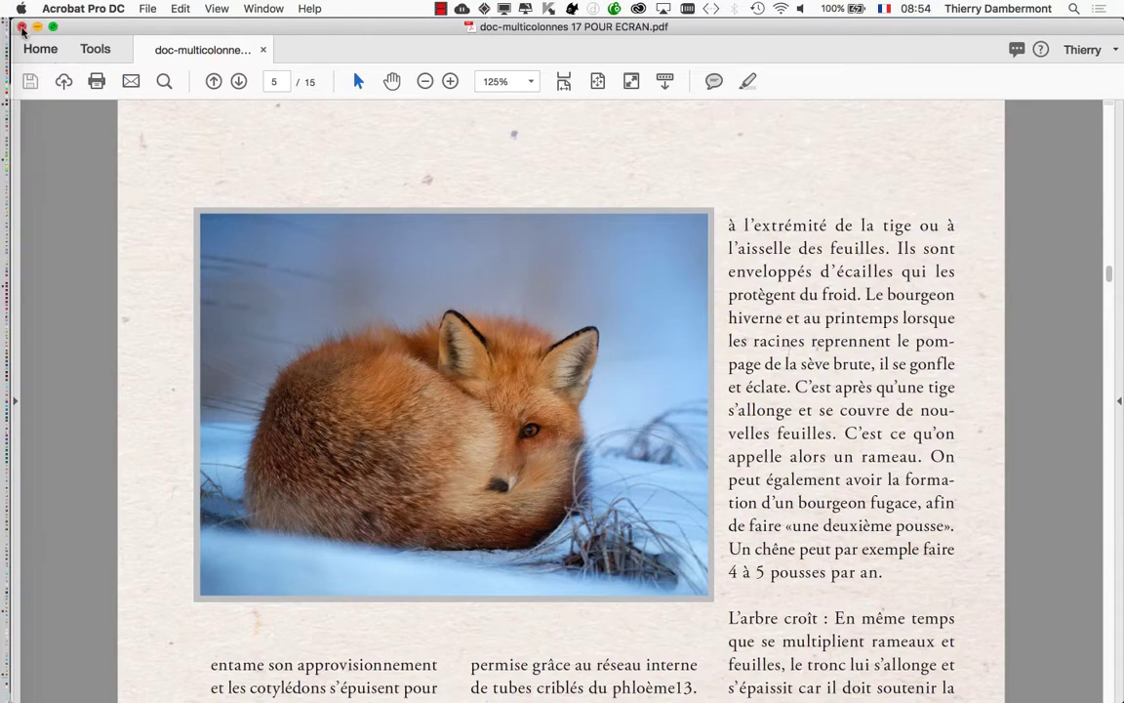
- Close the PDF and open the folder doc InDesign SESSION 2 et 3 in a new Finder window
left_click(21, 28)
key("super+Tab")
key("super+Tab")
key("super+Tab")
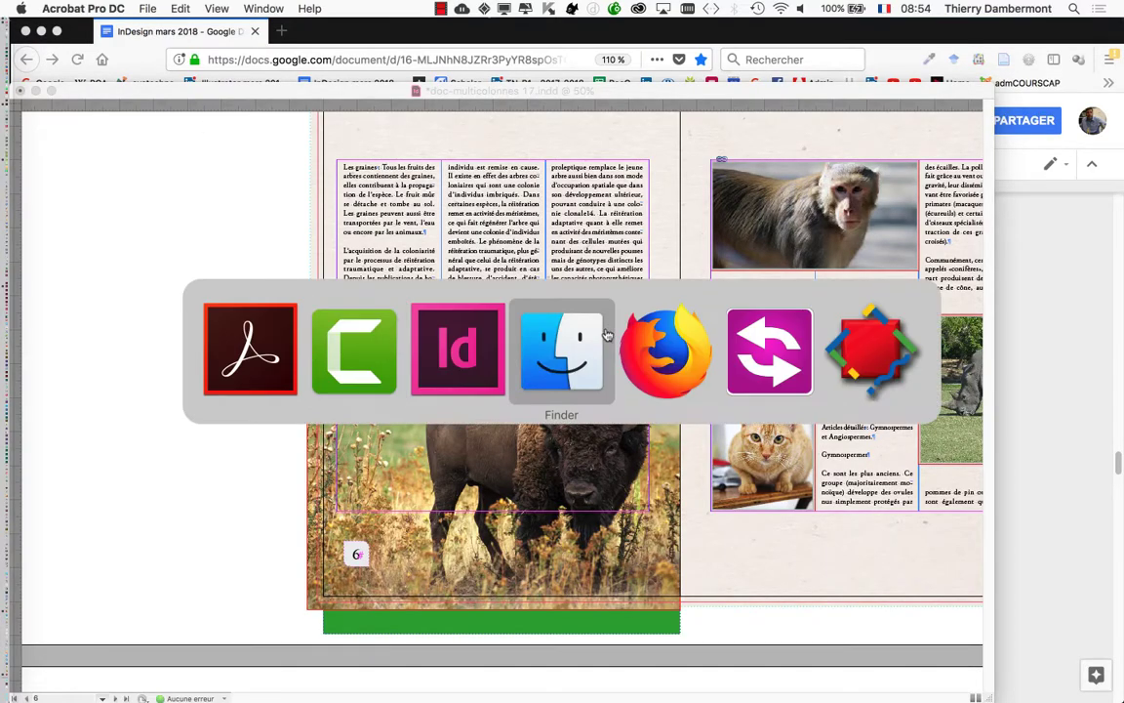
key("F11")
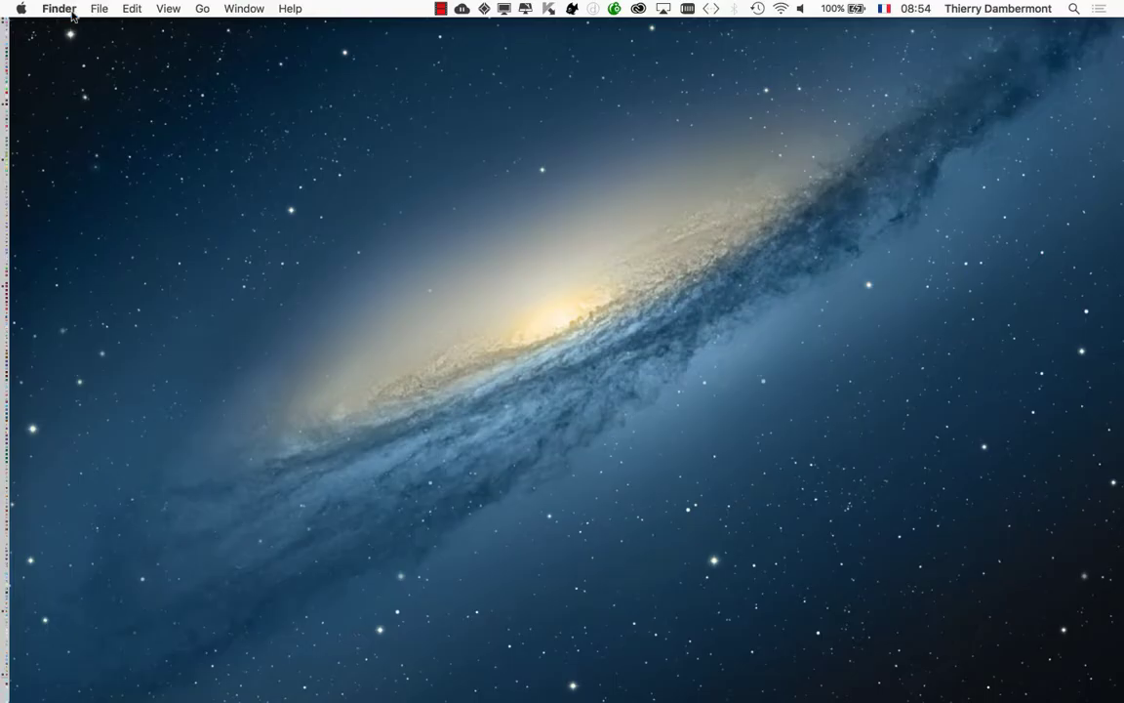
left_click(98, 9)
key("super+n")
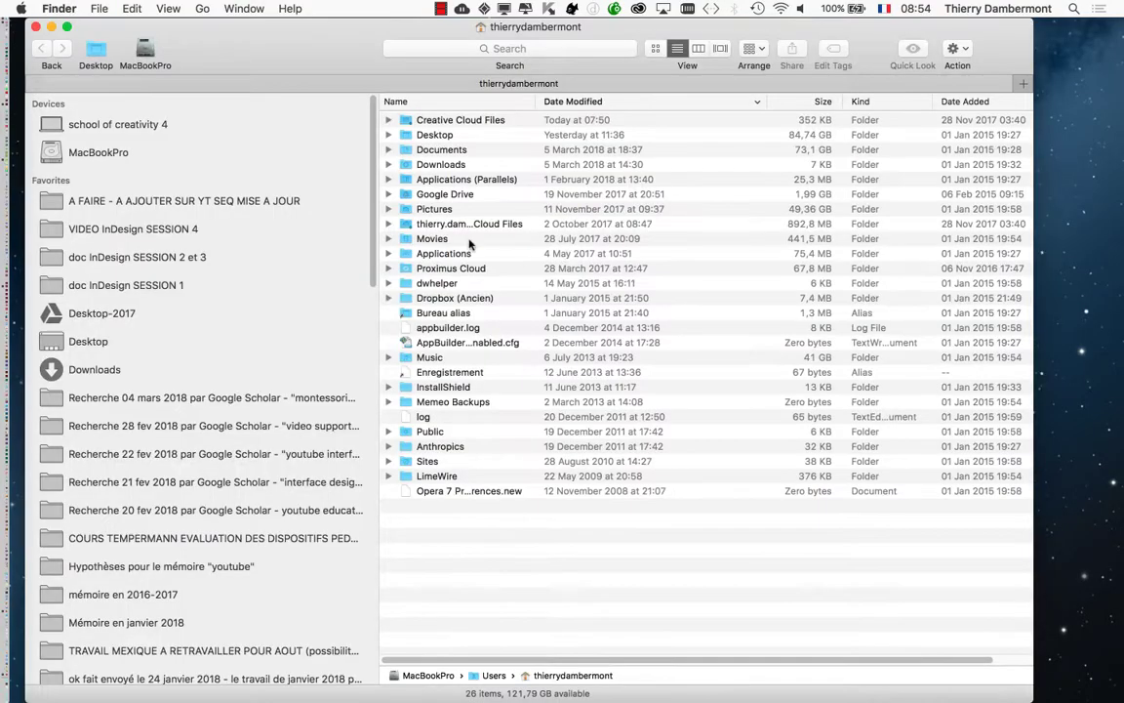
left_click(143, 227)
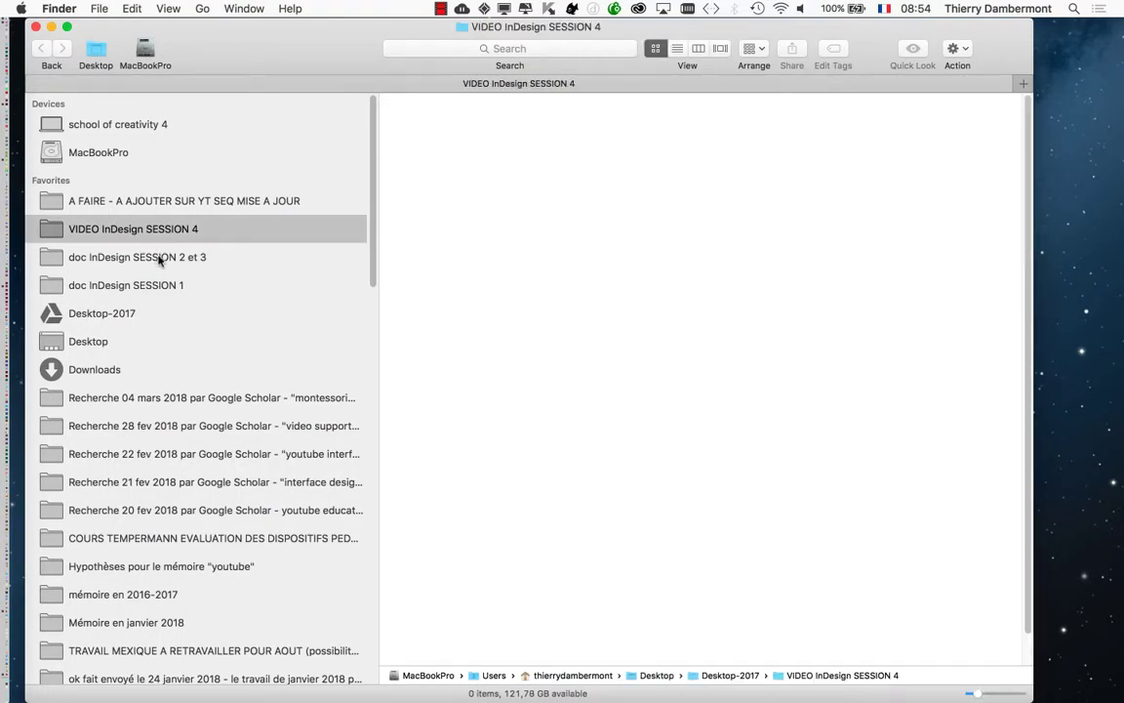
left_click(156, 256)
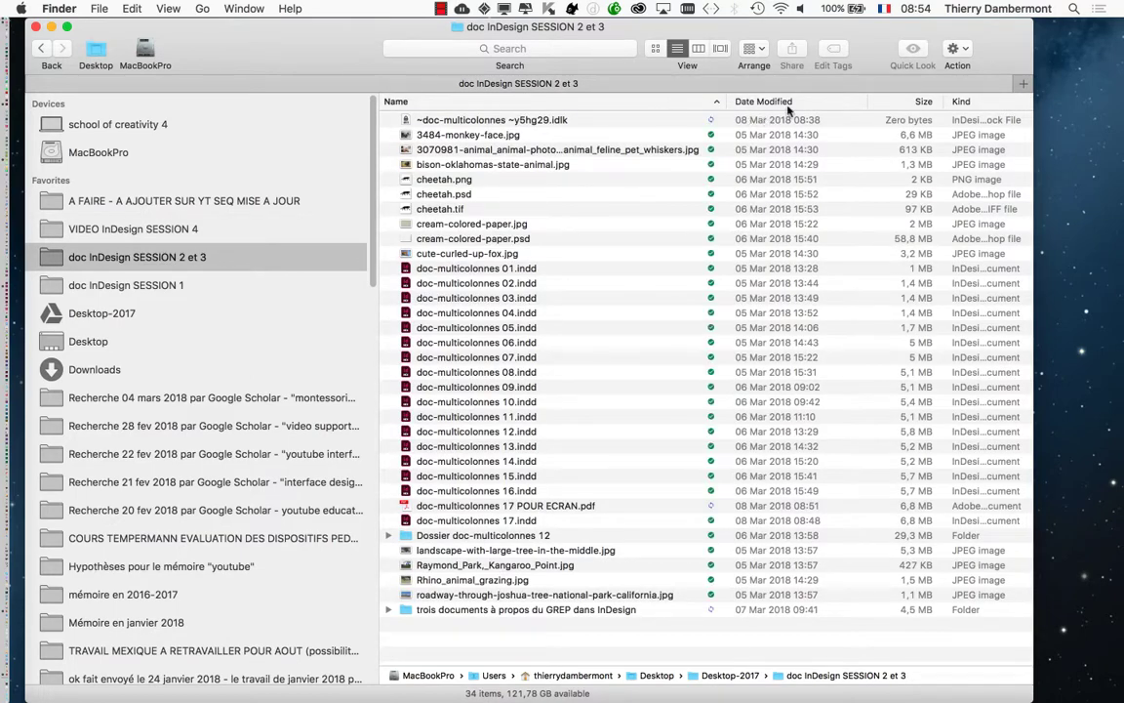
- Sort the folder by modification date and check the file size of doc-multicolonnes 17 POUR ECRAN.pdf, narrowing the Name column
left_click(786, 104)
left_click(607, 120)
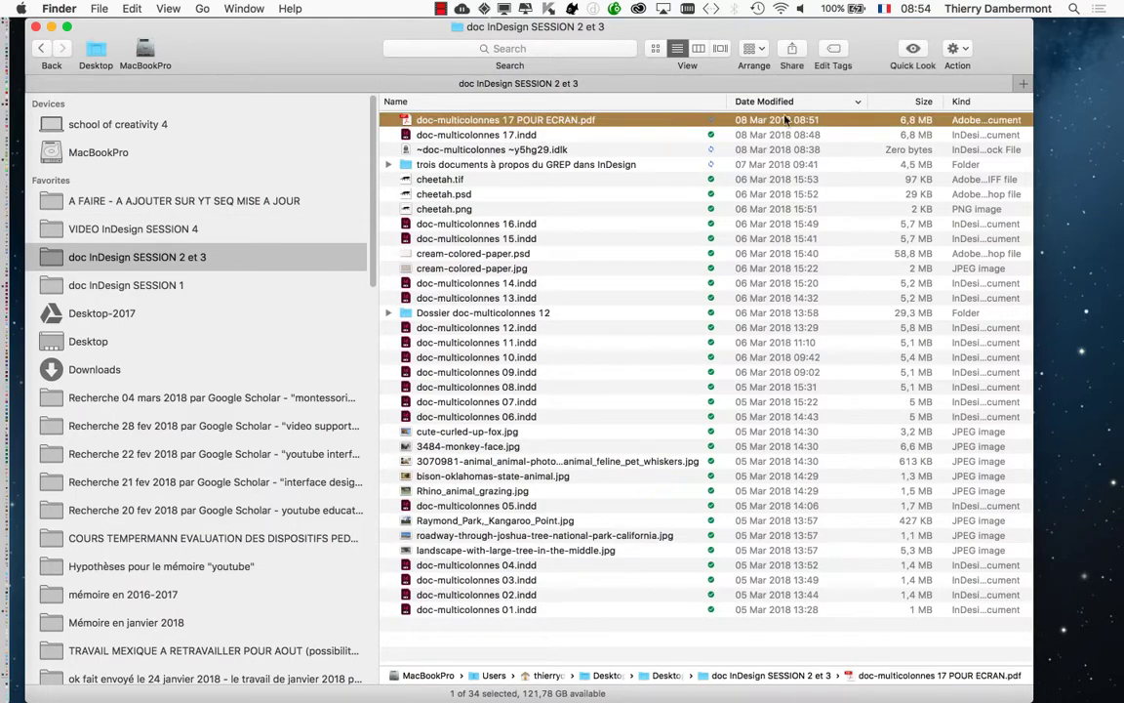
left_click_drag(722, 102, 629, 101)
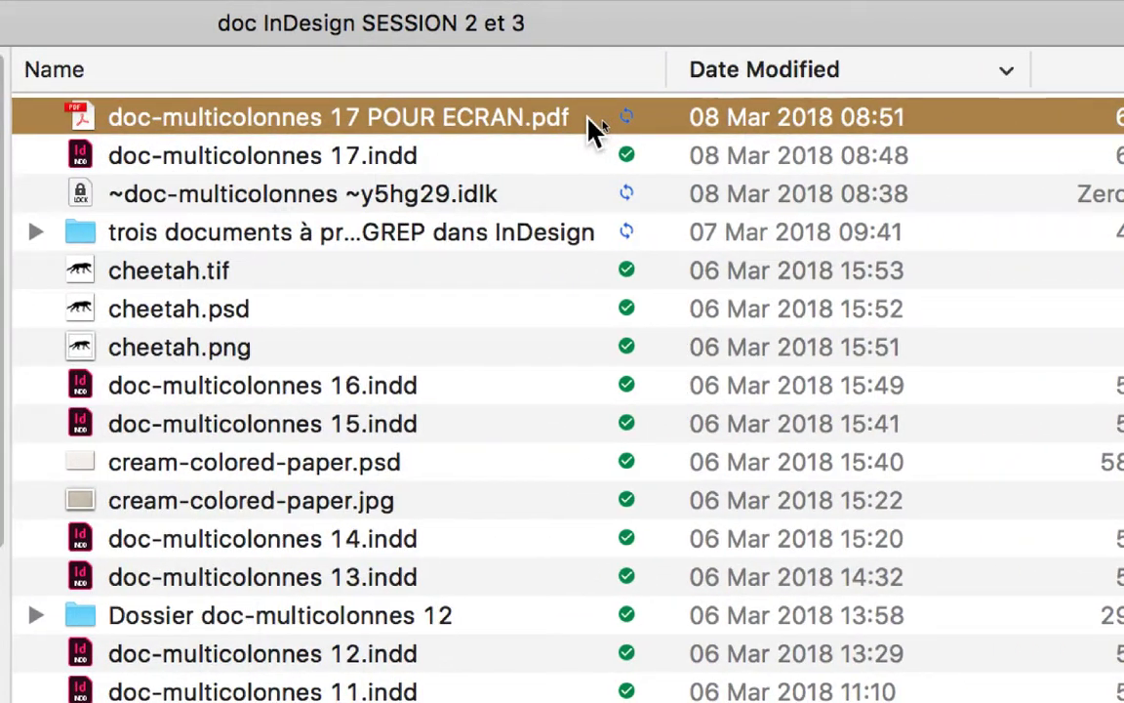
scroll(598, 125, "right", 2)
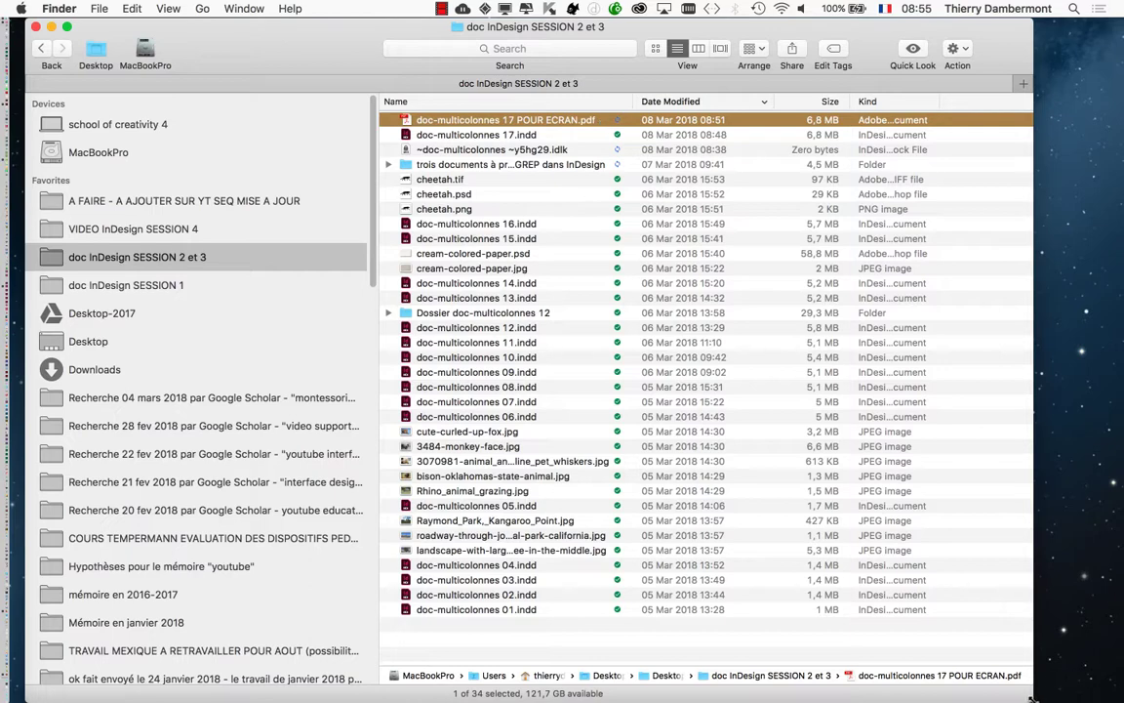
- Shrink the Finder window, widen its Name column to show full file names, and move the window towards the middle of the desktop
left_click_drag(1024, 691, 867, 460)
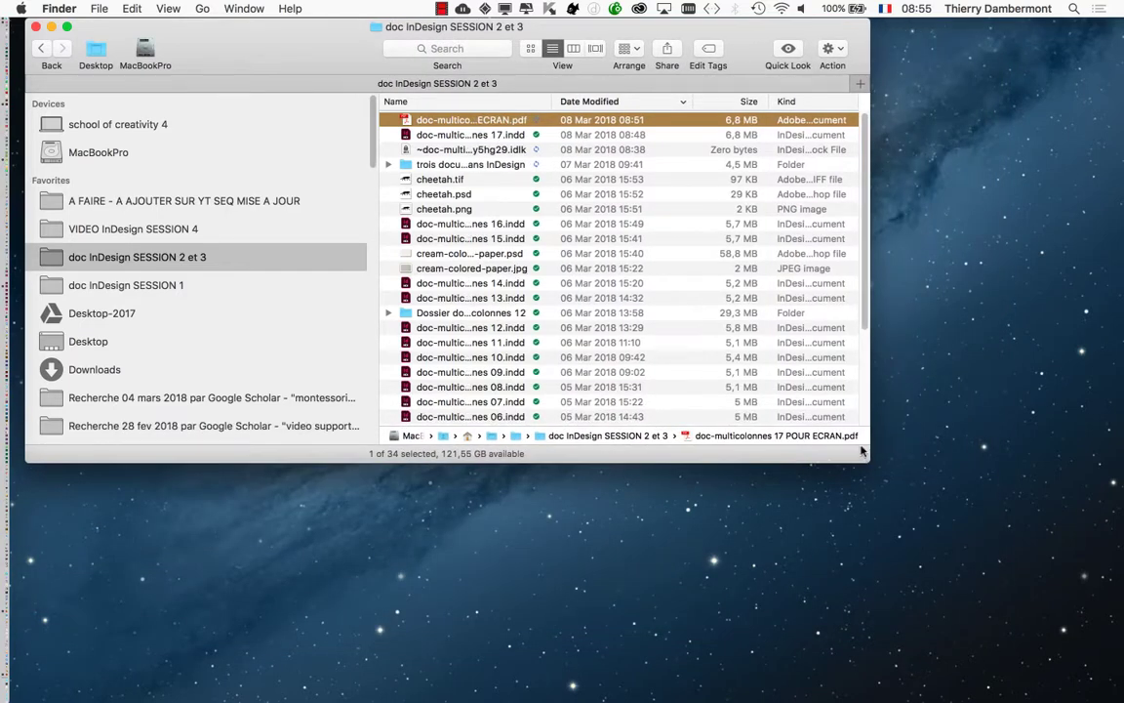
left_click_drag(554, 101, 663, 102)
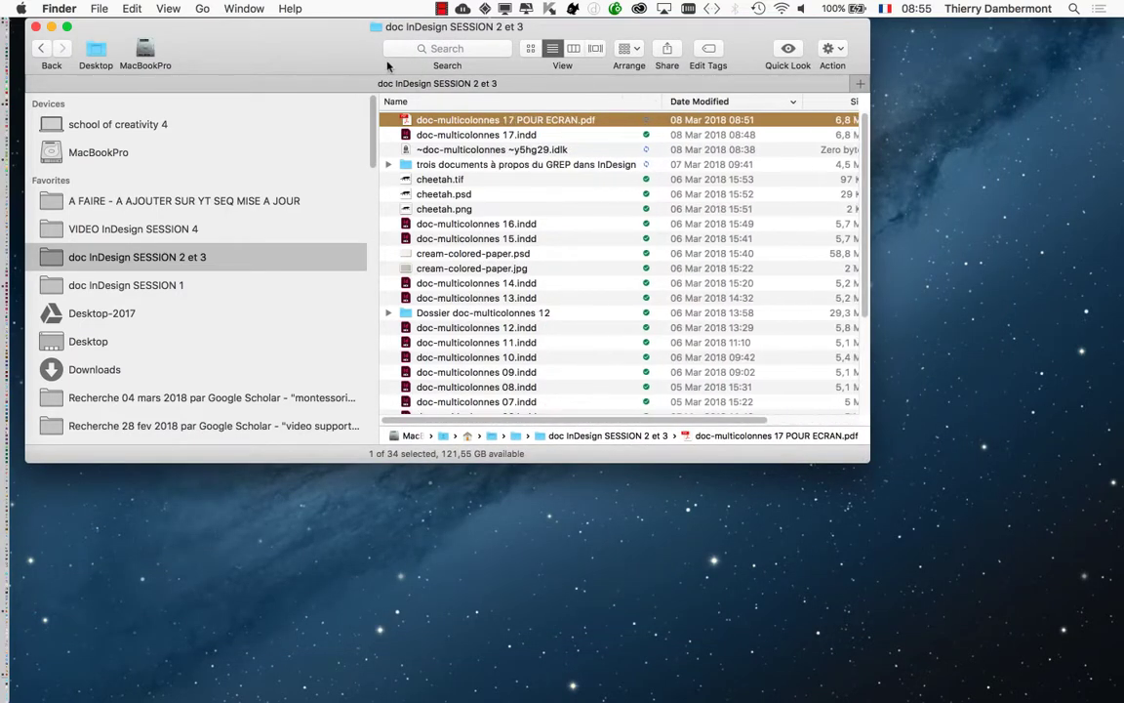
left_click_drag(372, 74, 486, 143)
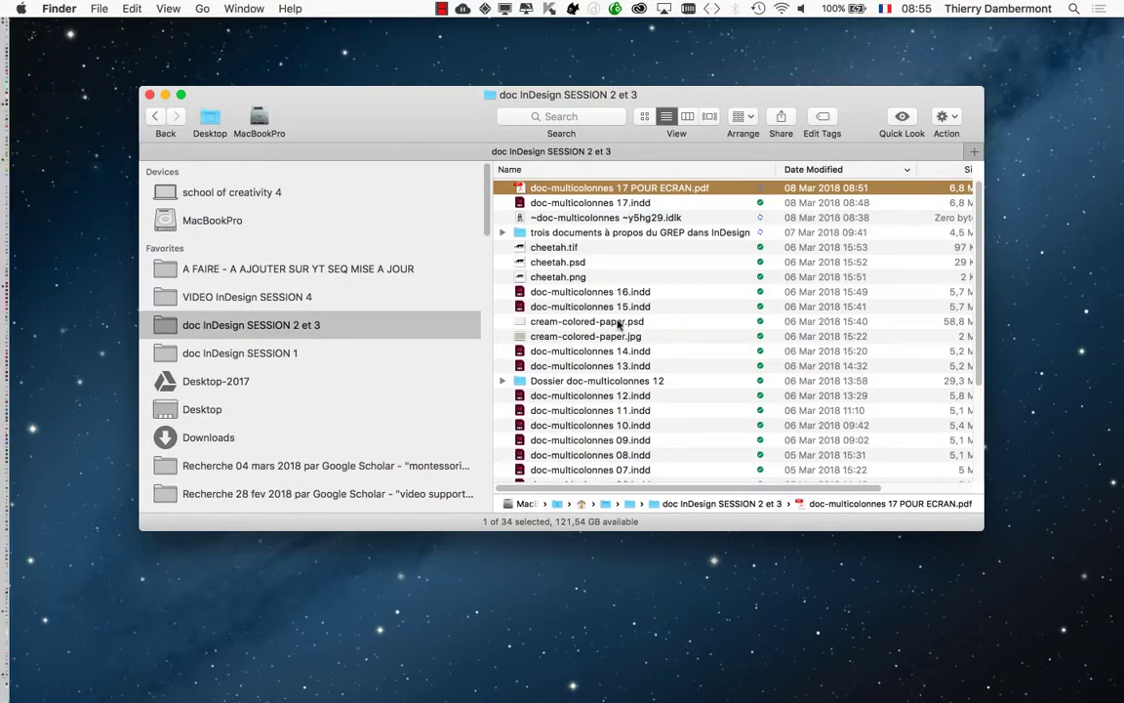
- Switch to InDesign and start an Adobe PDF (impression) export named doc-multicolonnes 17 POUR ECRAN 144dpi.pdf in the same folder
key("super+Tab")
key("super+Tab")
key("super+Tab")
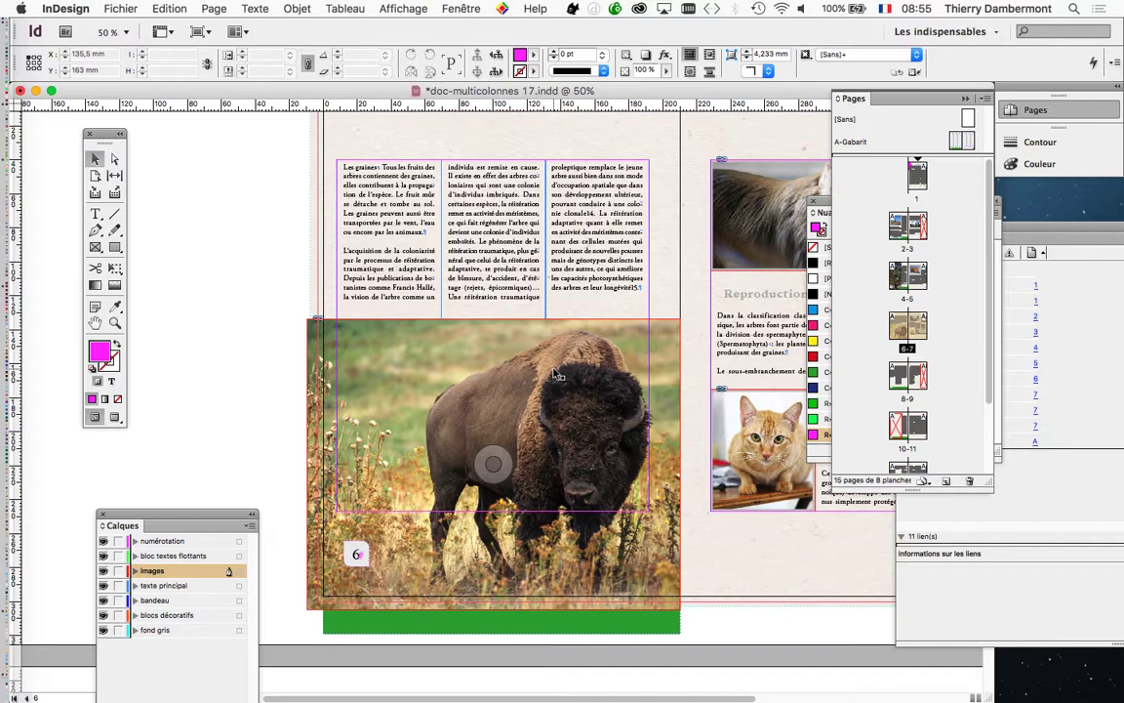
left_click(117, 9)
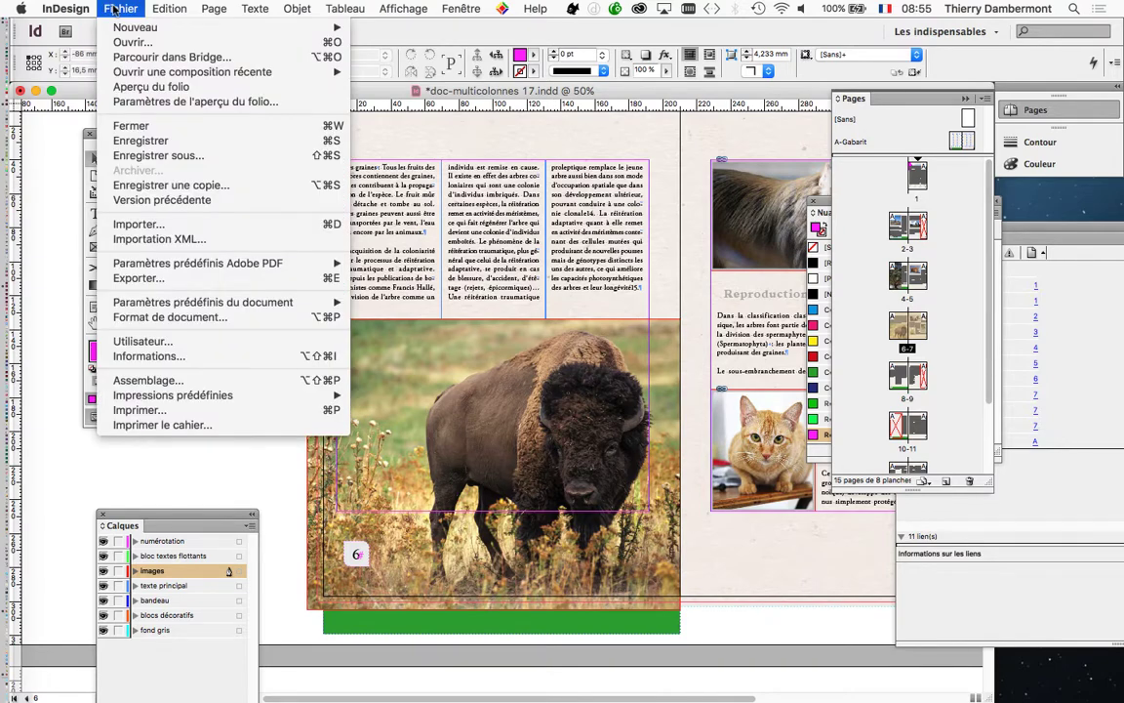
left_click(208, 283)
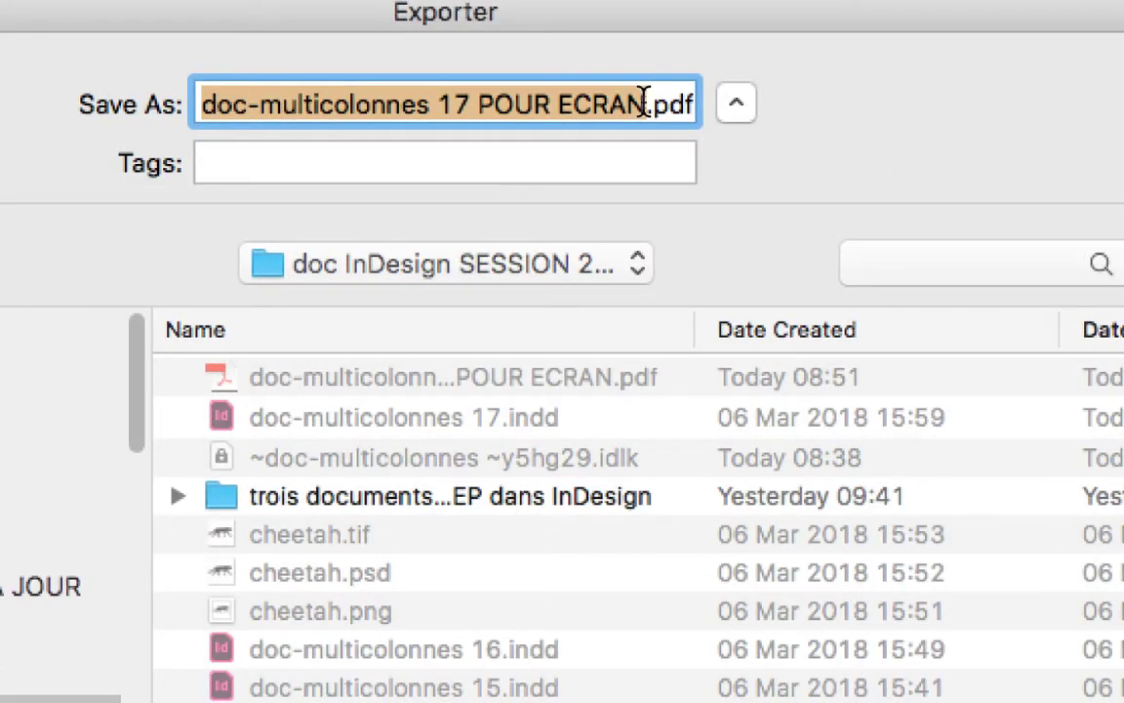
left_click(643, 103)
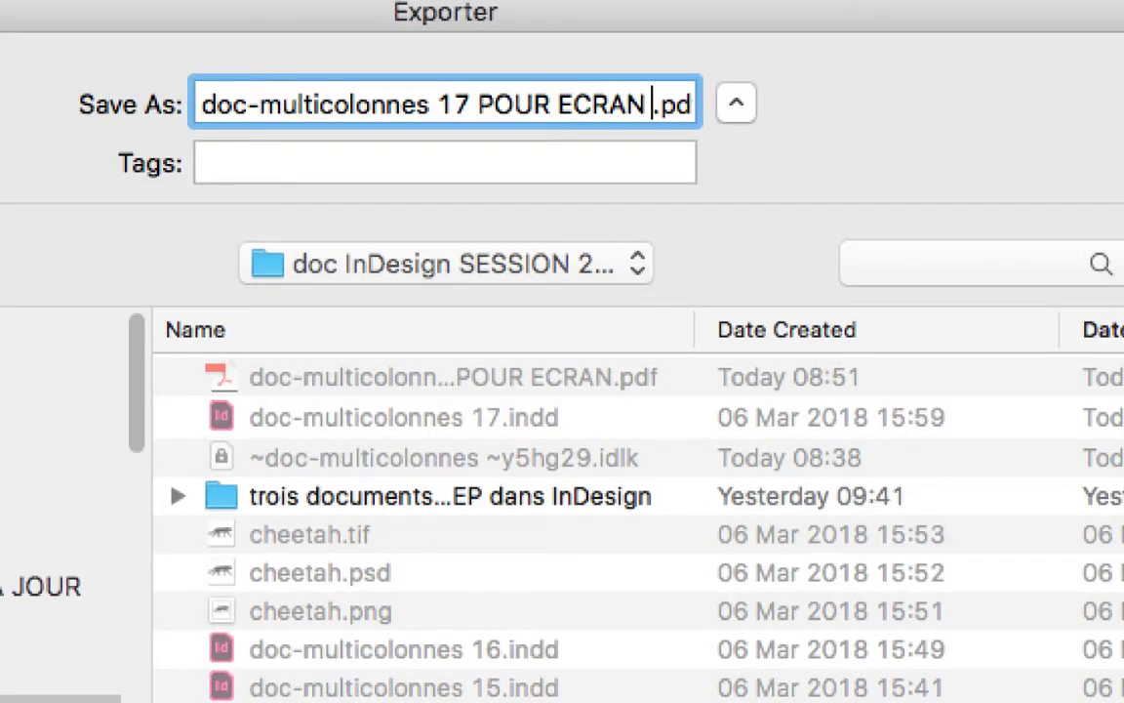
type("14")
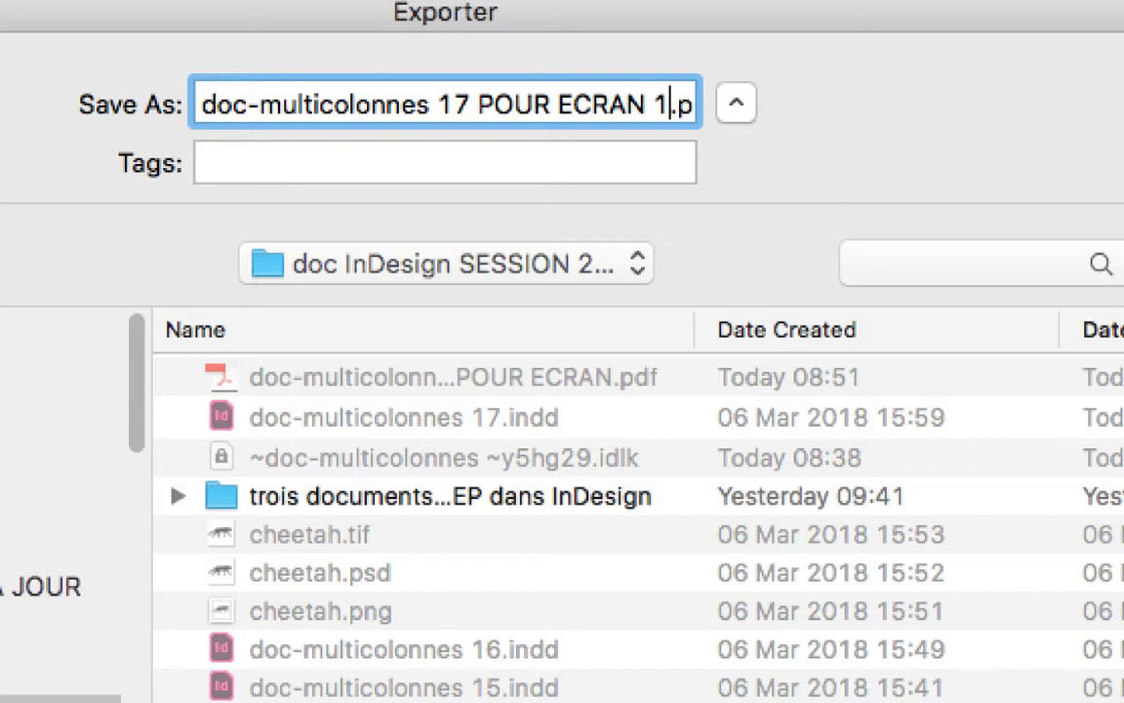
type("4")
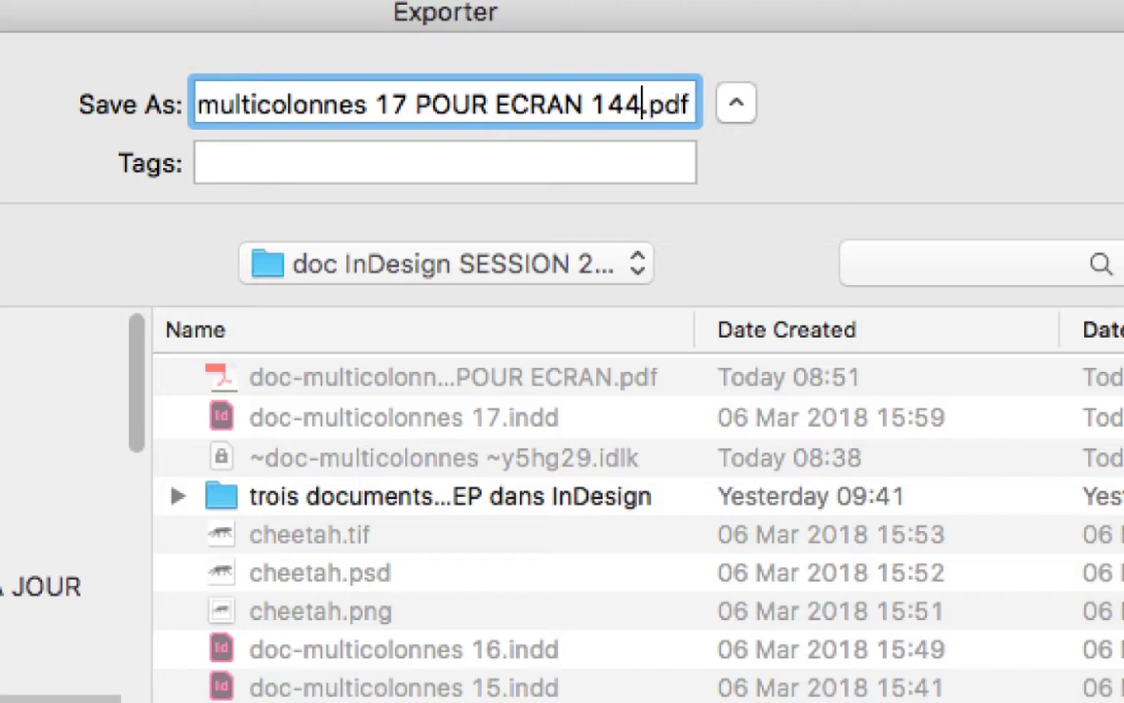
type("dpi")
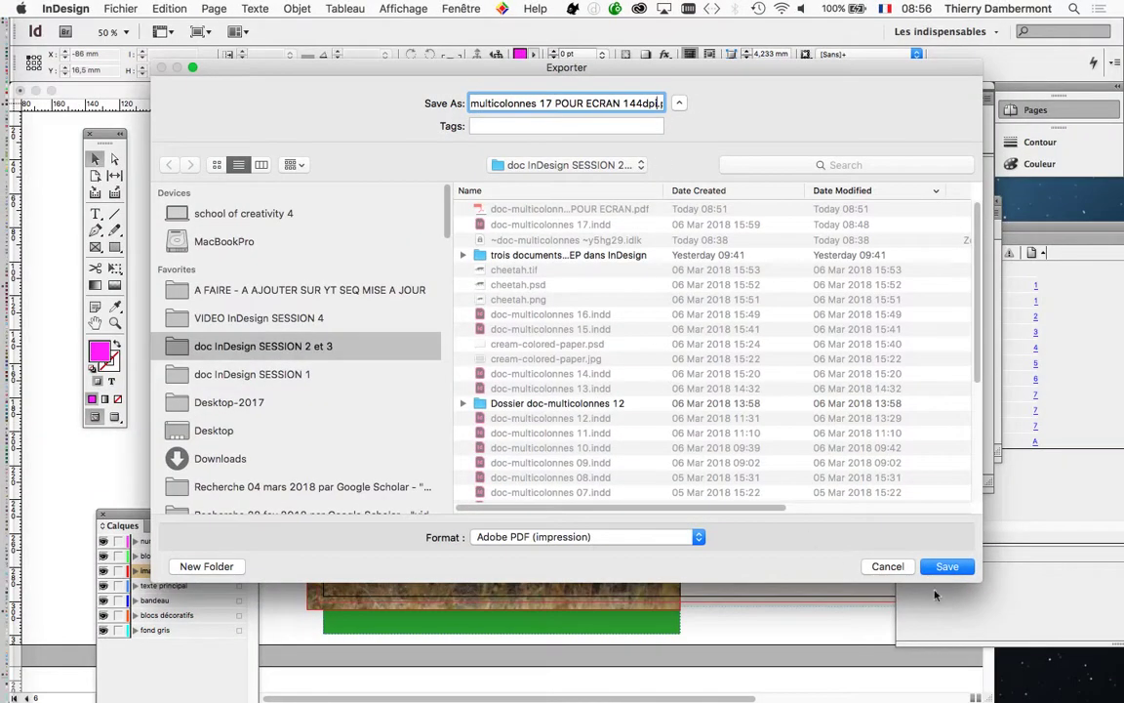
left_click(946, 566)
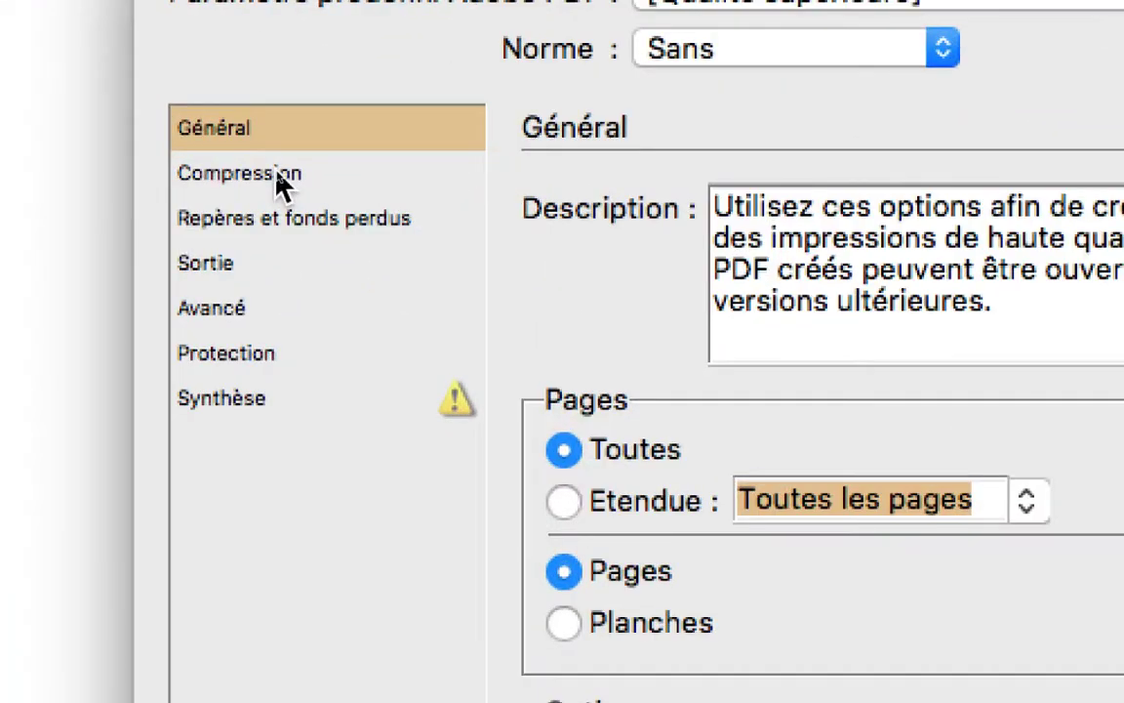
- In the Compression settings, set Images couleur to Echantillonnage à 144 pixels par pouce
left_click(276, 178)
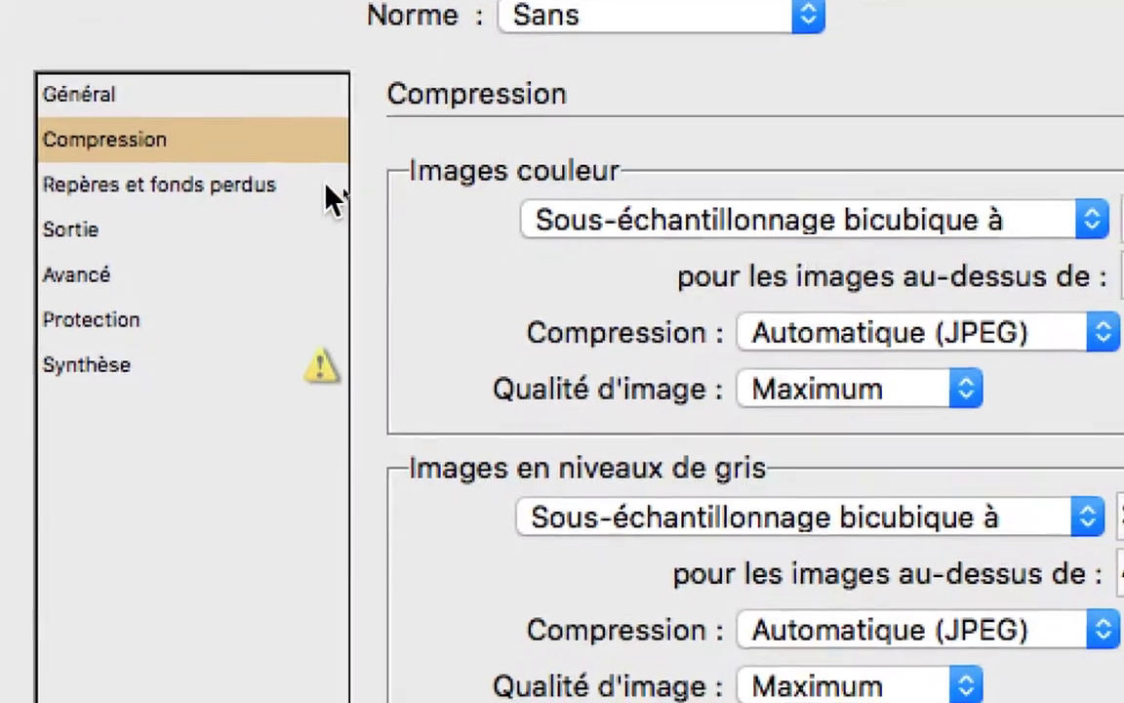
left_click(664, 221)
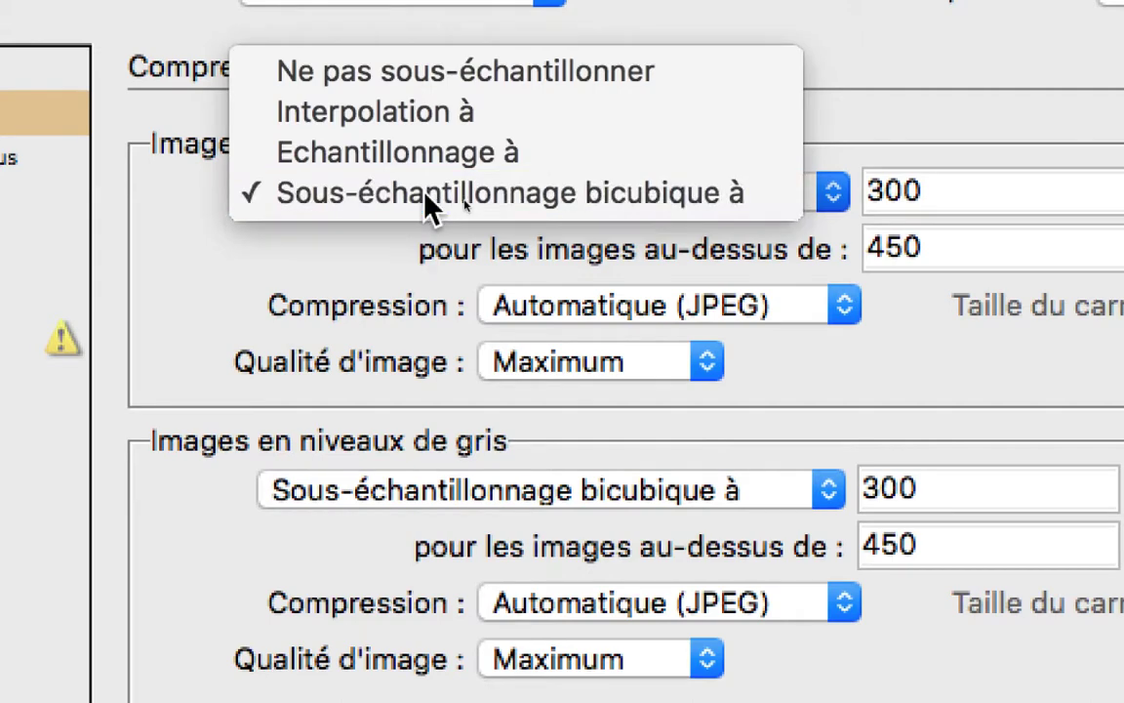
left_click(429, 200)
left_click(430, 200)
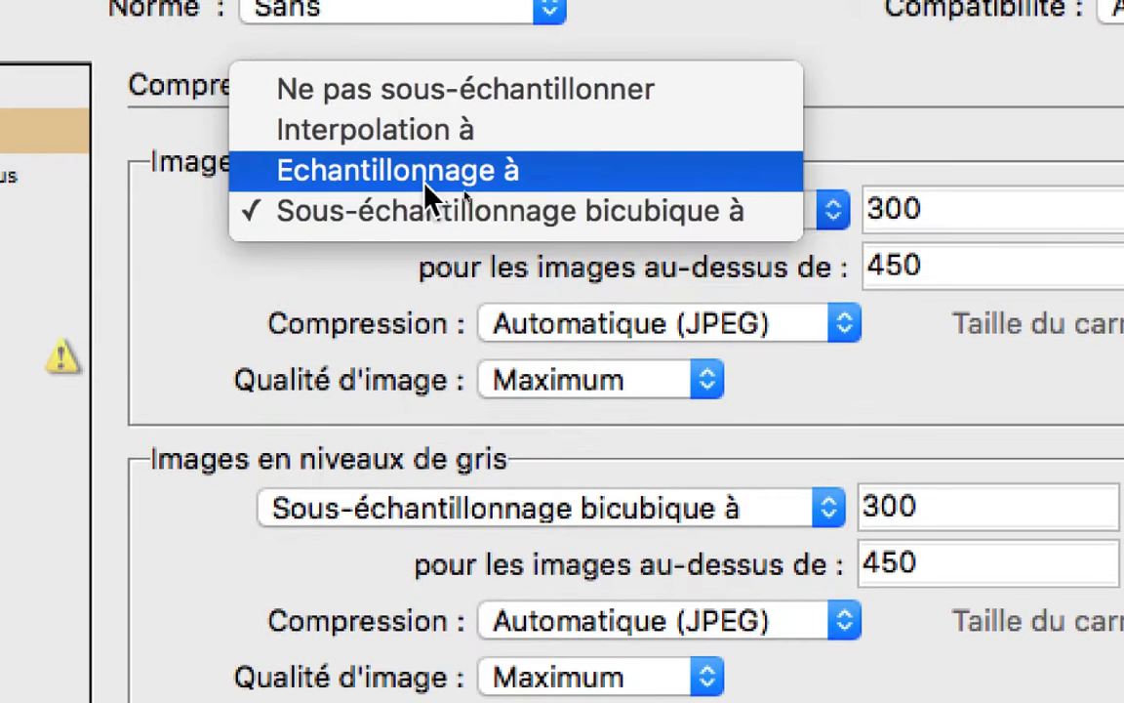
left_click(427, 158)
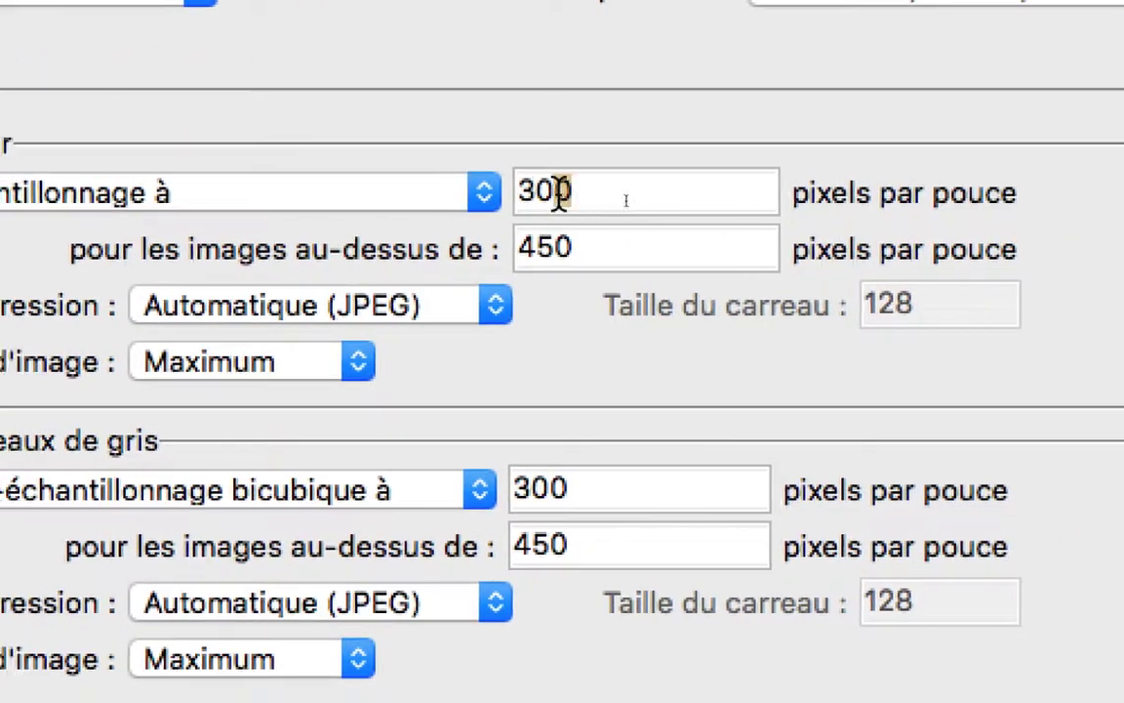
double_click(558, 192)
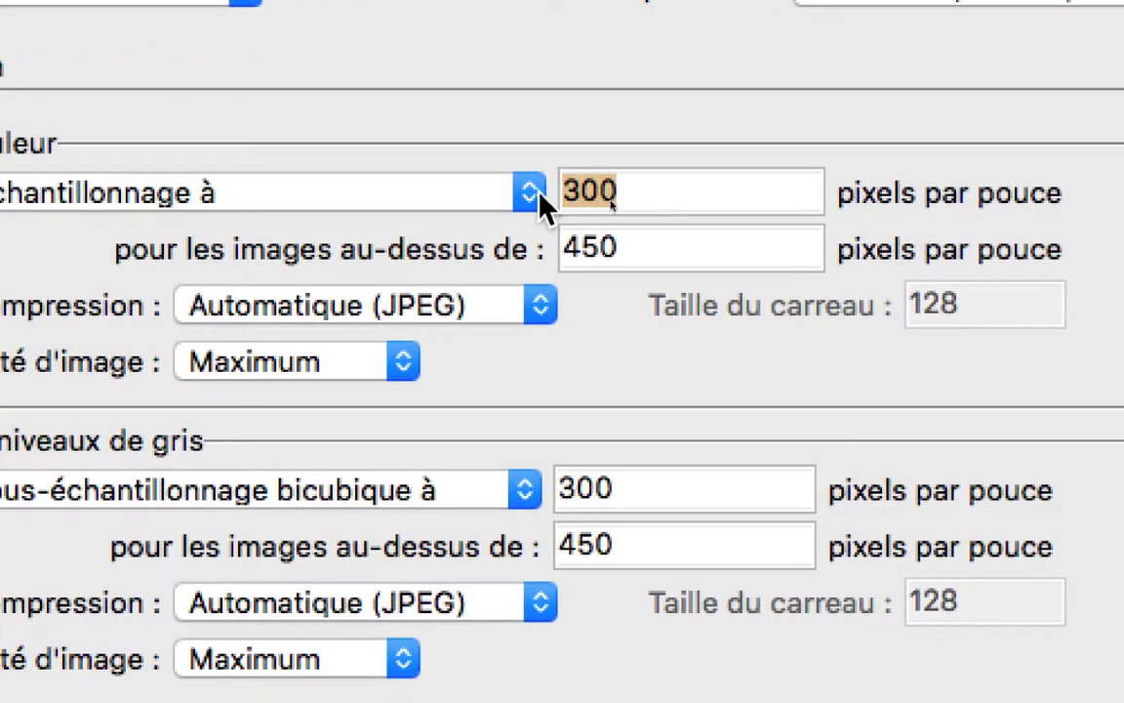
type("144")
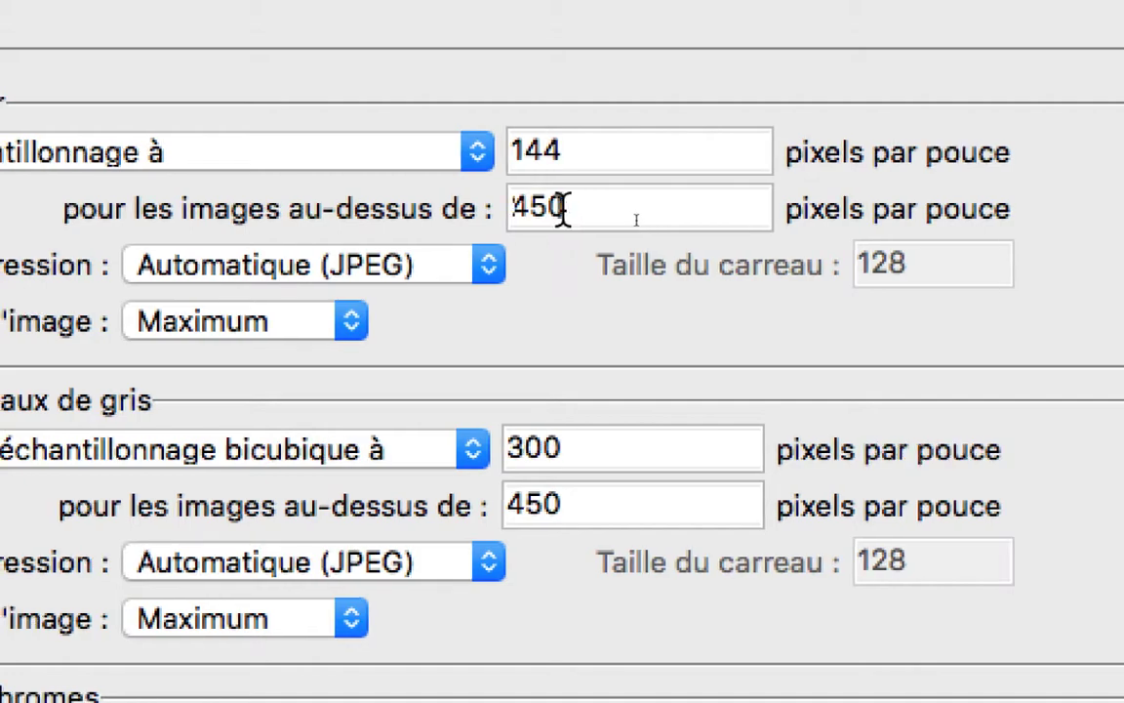
- Set the Images couleur threshold, pour les images au-dessus de, to 144 pixels par pouce
left_click_drag(563, 210, 499, 212)
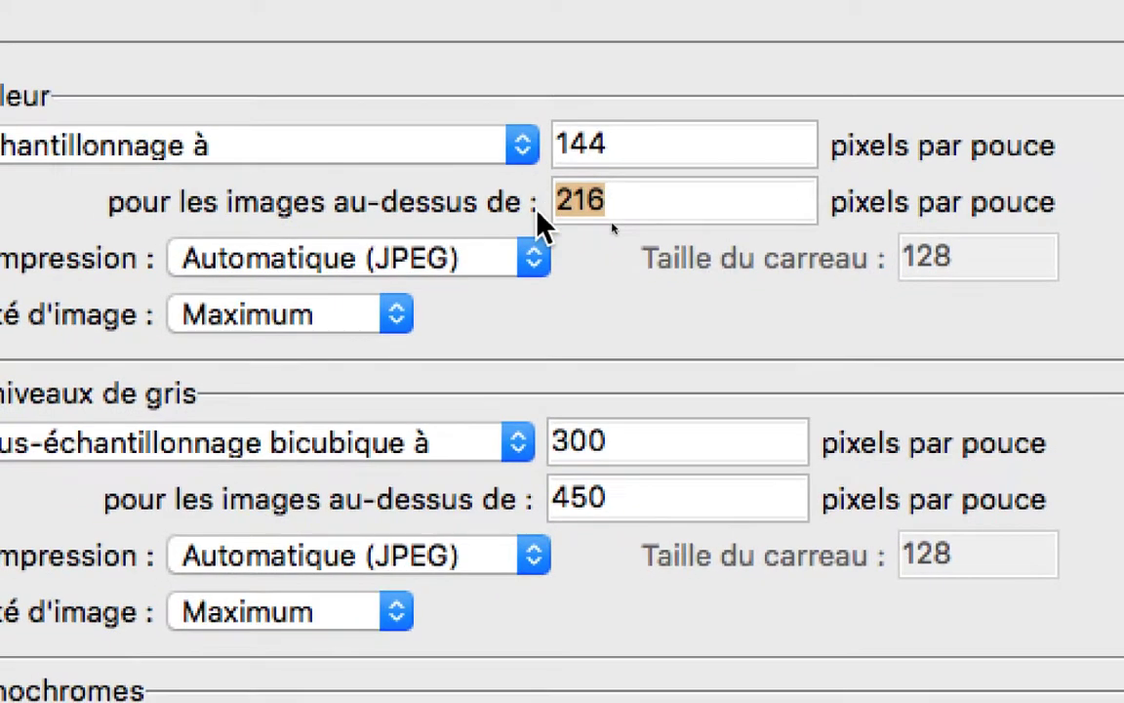
type("144")
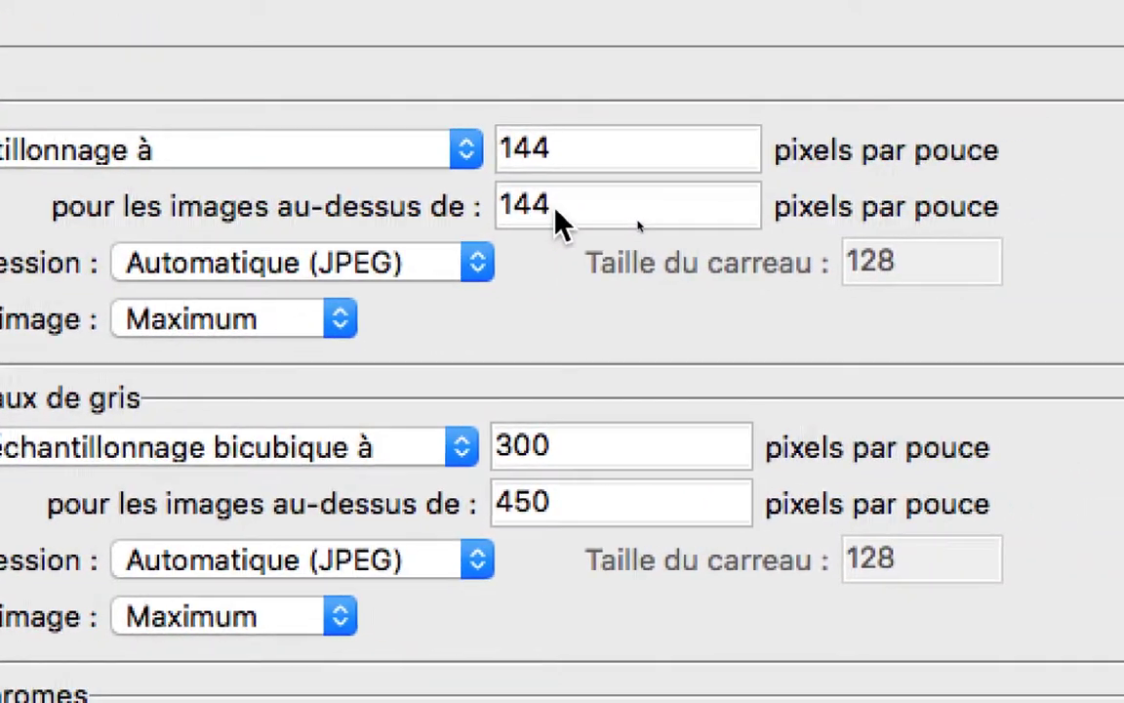
left_click_drag(539, 203, 485, 217)
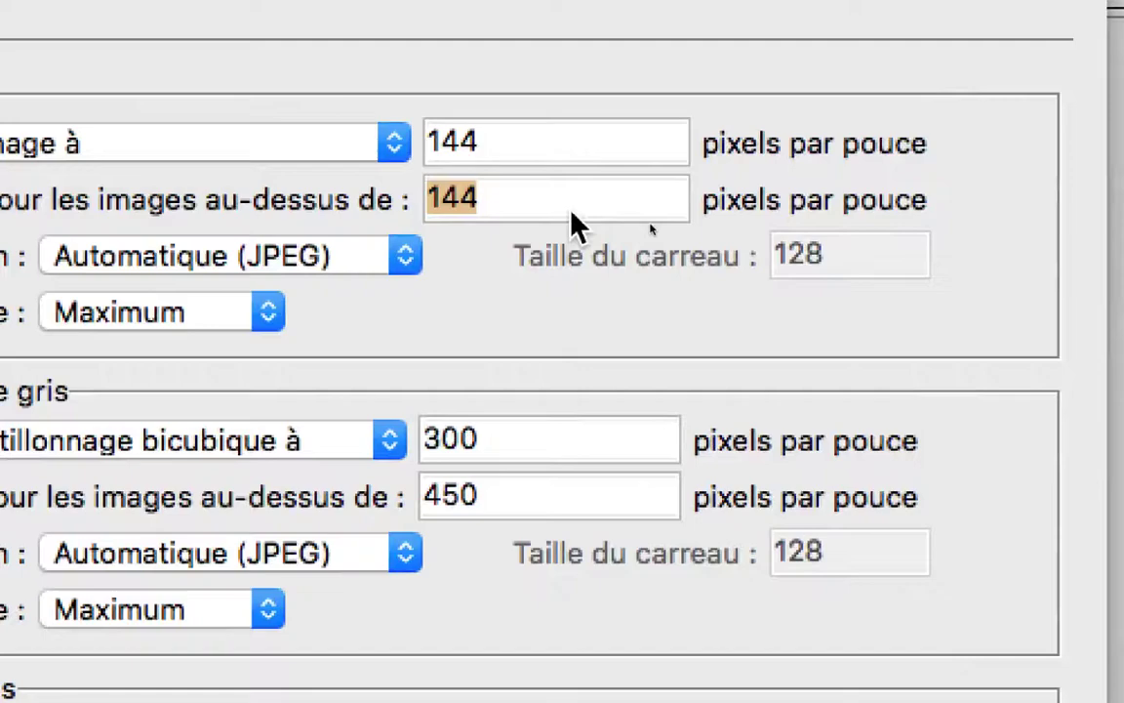
left_click(265, 196)
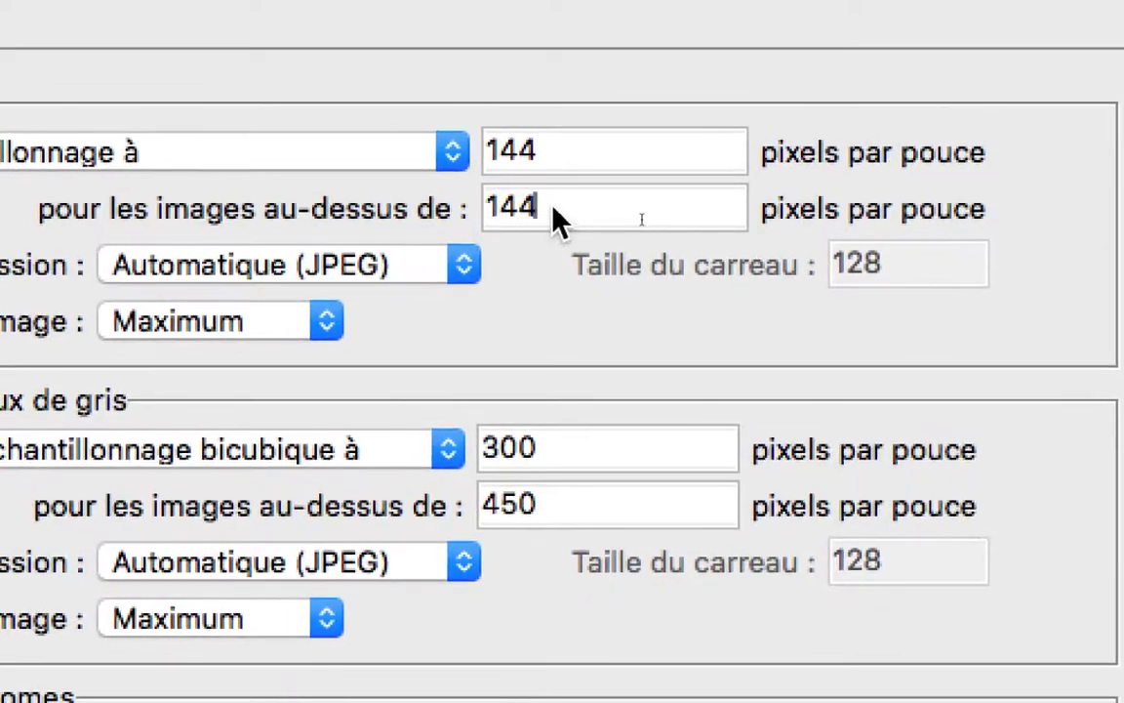
left_click_drag(547, 209, 478, 216)
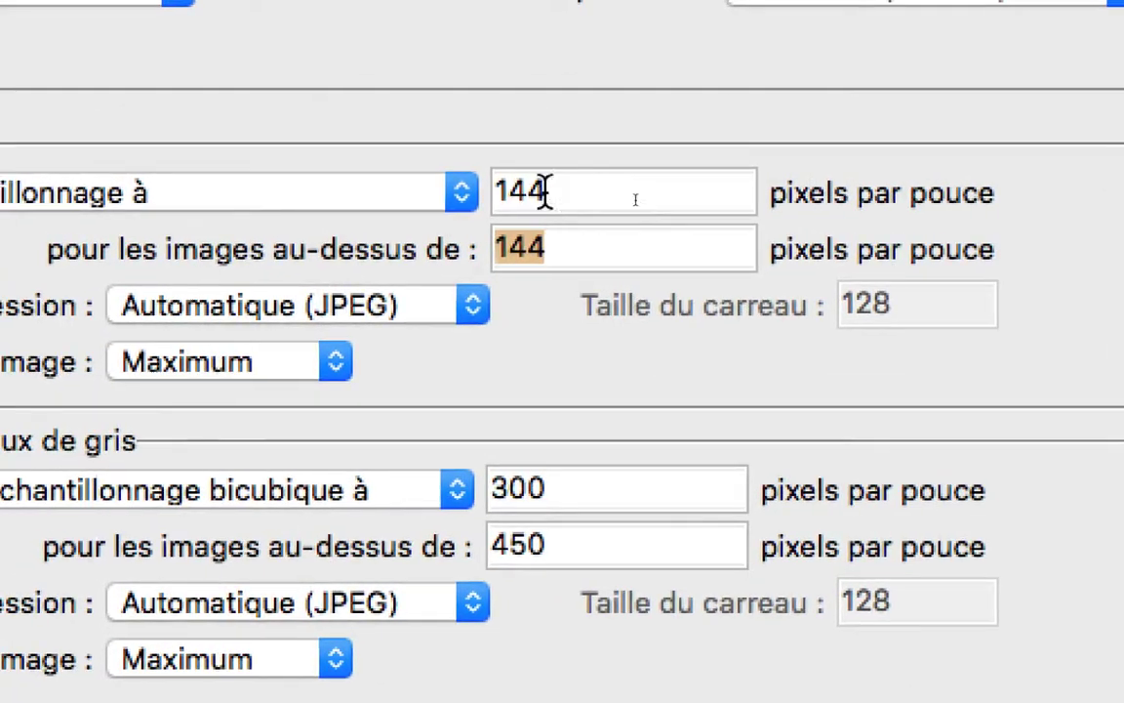
left_click_drag(544, 193, 494, 192)
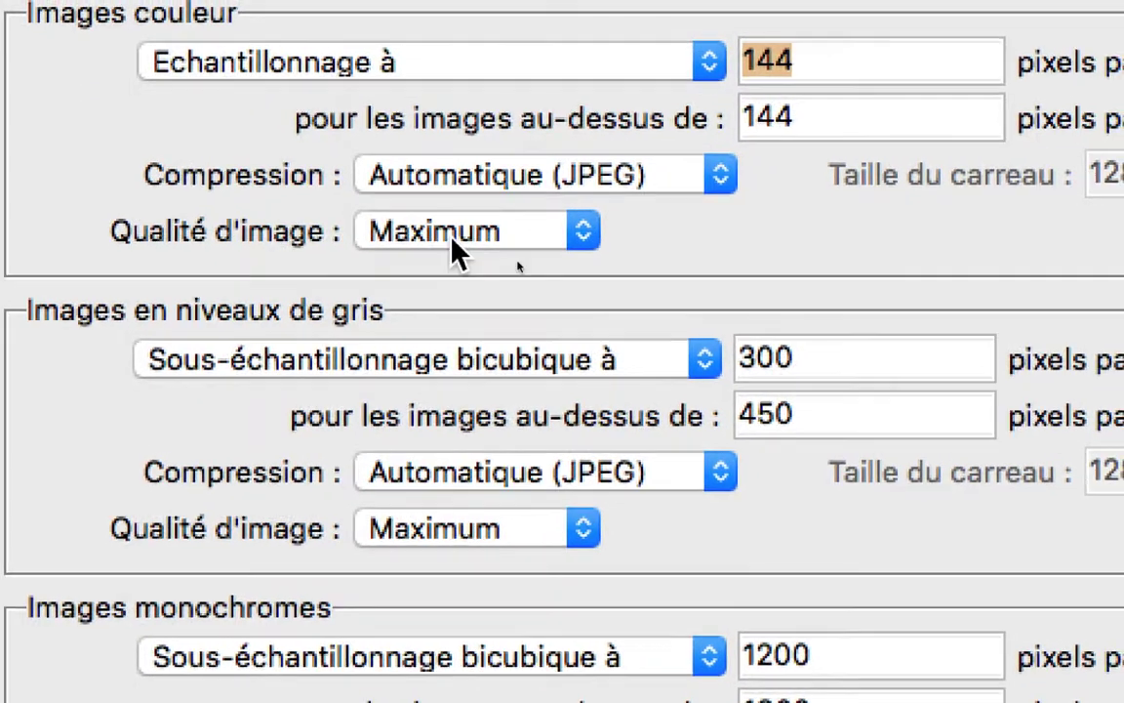
- Set Qualité d'image for Images couleur to Moyenne and export the PDF
left_click(457, 252)
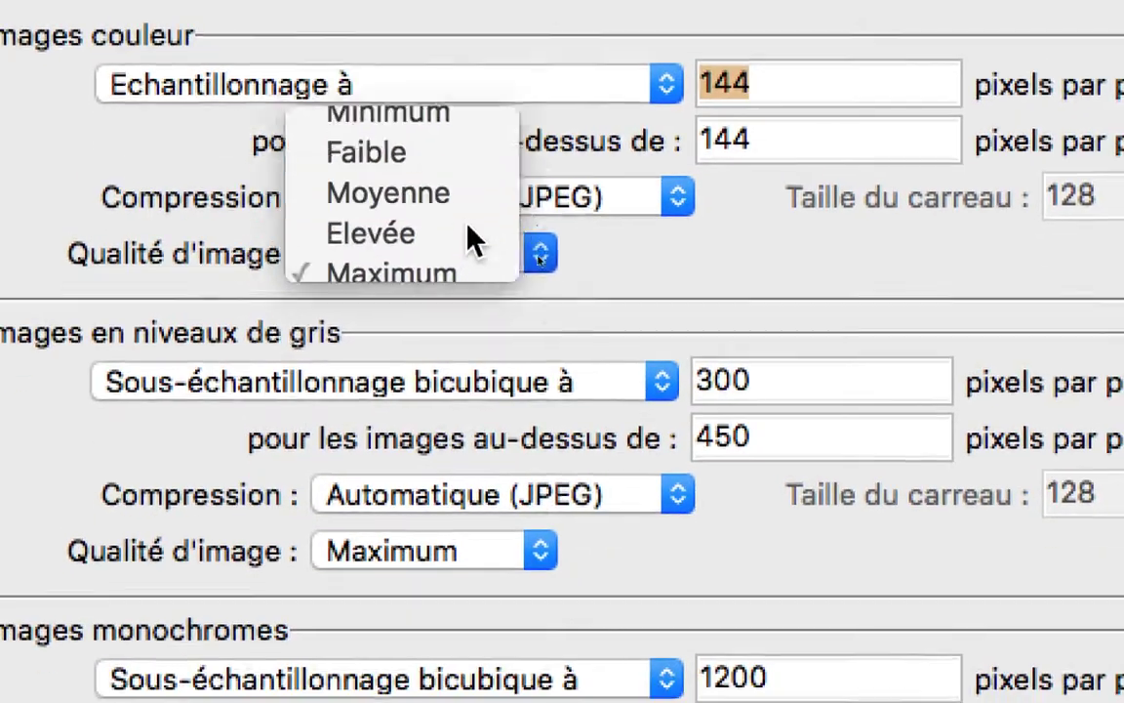
left_click(465, 205)
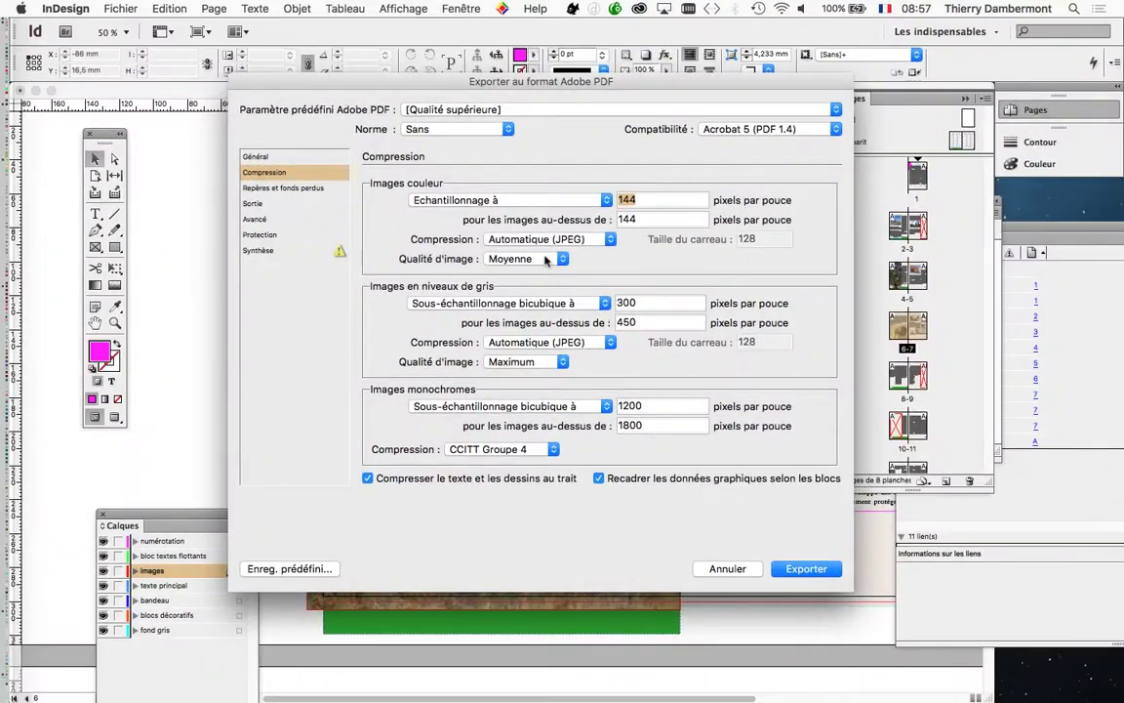
left_click(804, 569)
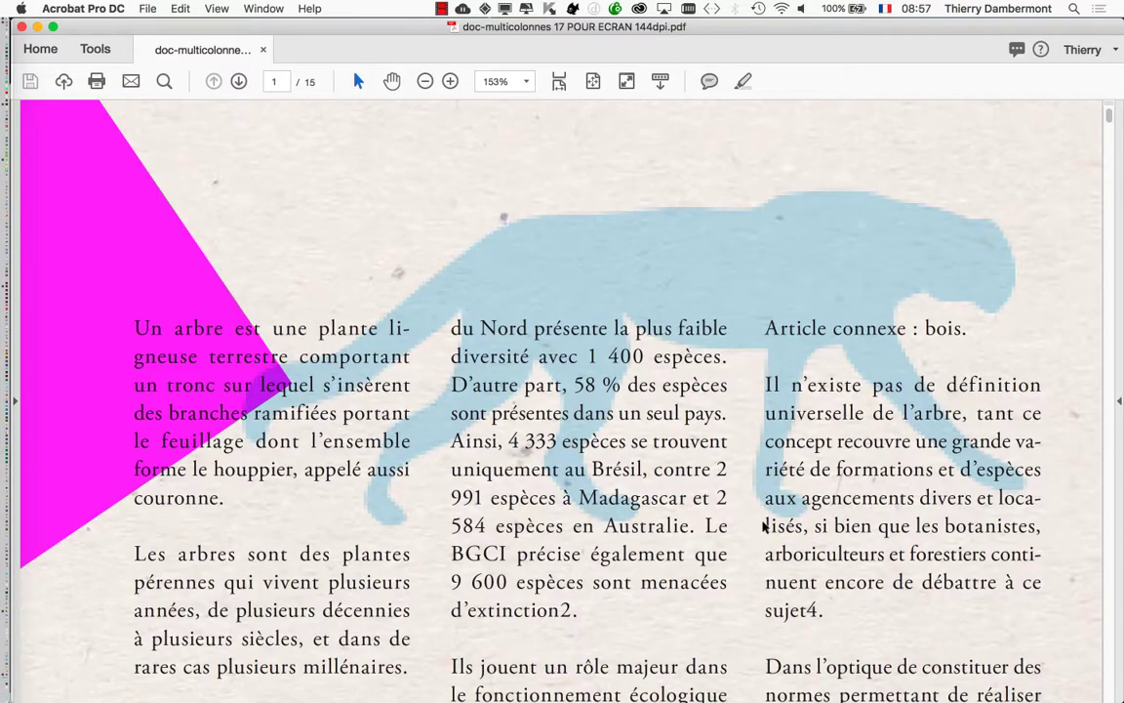
- Look over the exported 144dpi PDF at 50% zoom, from page 1 through page 5
left_click(426, 82)
left_click(426, 82)
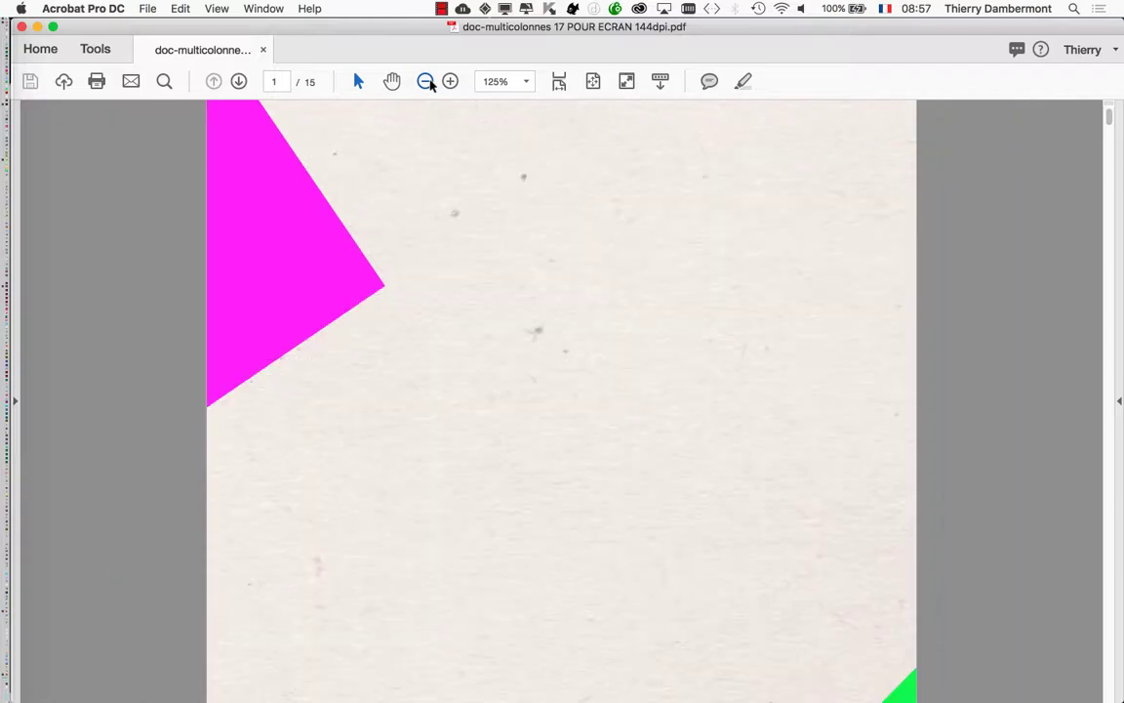
left_click(426, 82)
left_click(427, 82)
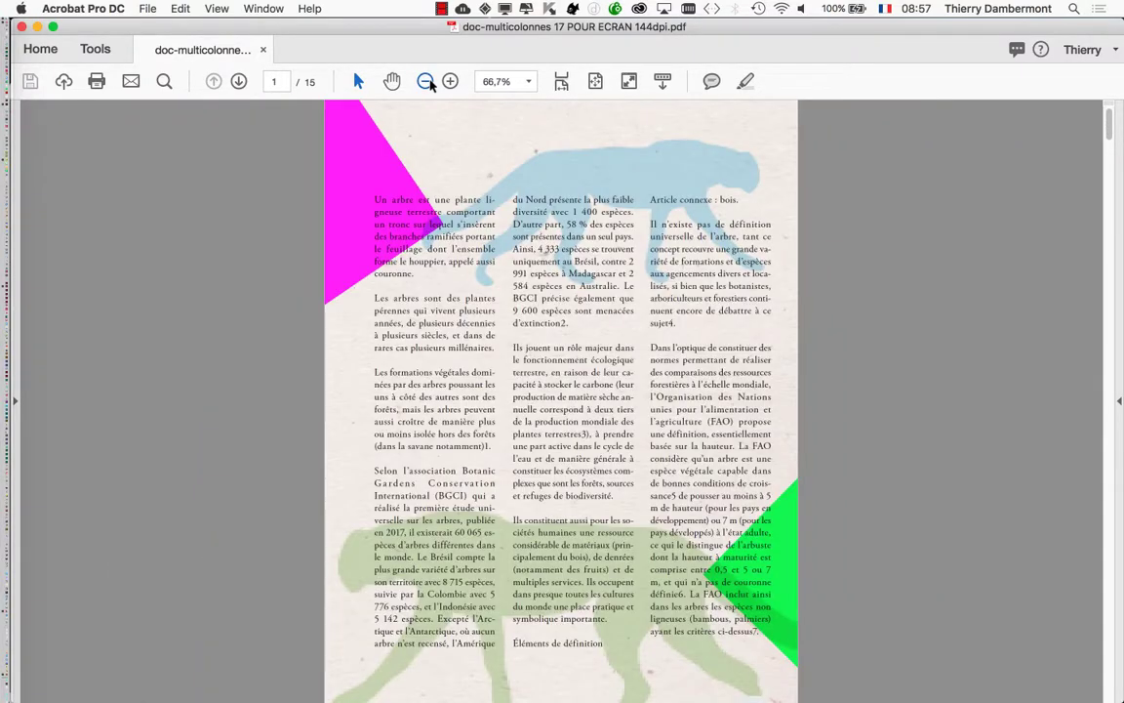
left_click(426, 82)
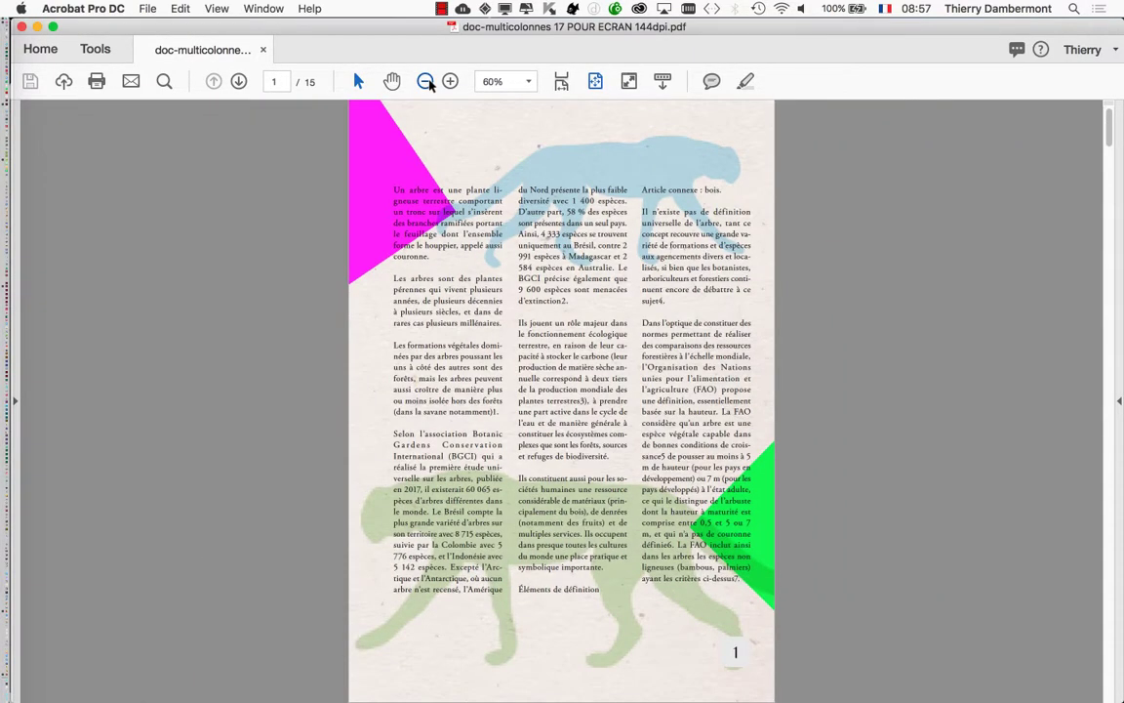
left_click(427, 82)
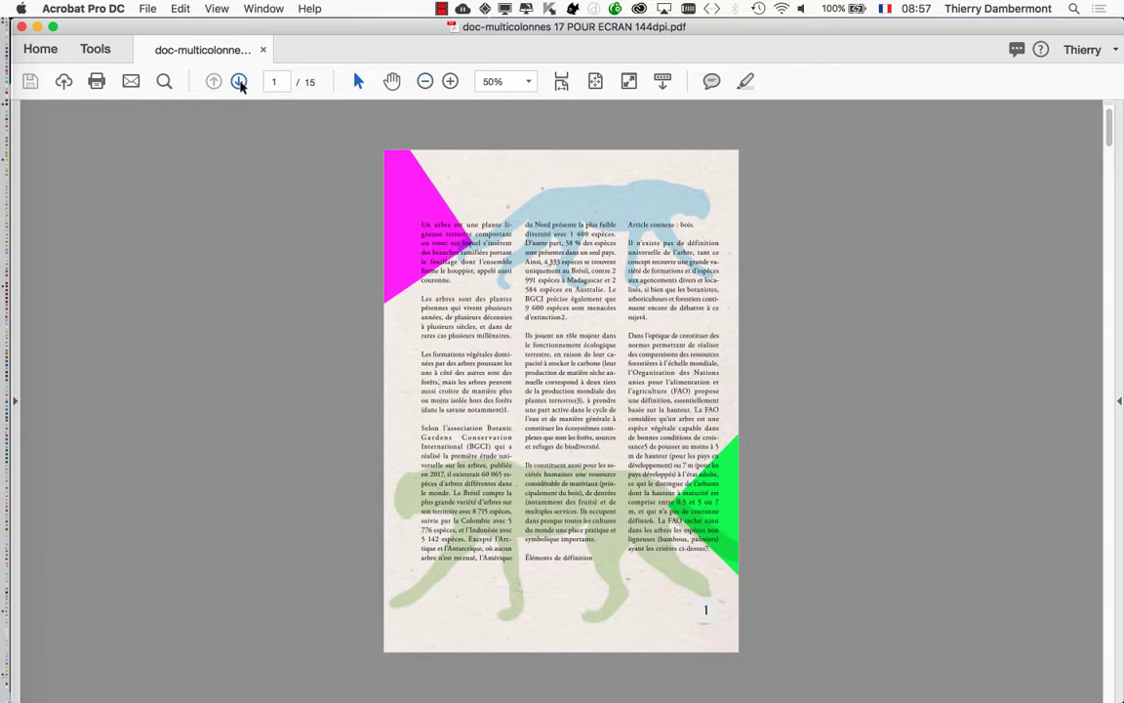
left_click(239, 82)
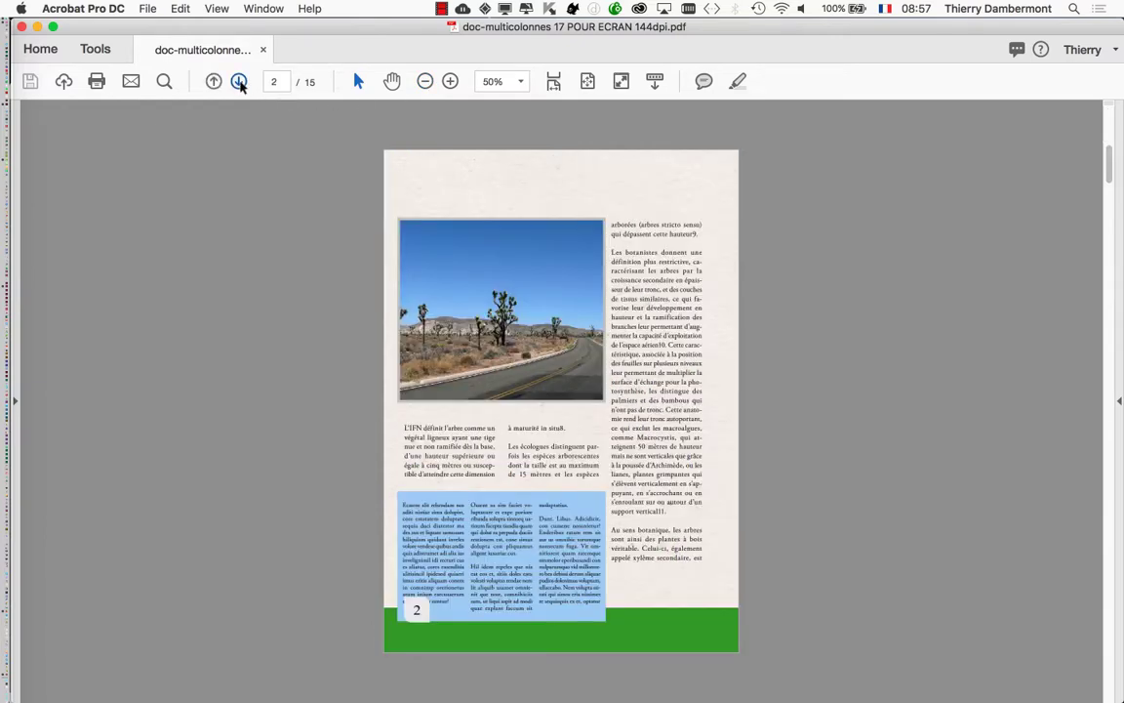
left_click(239, 82)
left_click(239, 82)
left_click(239, 82)
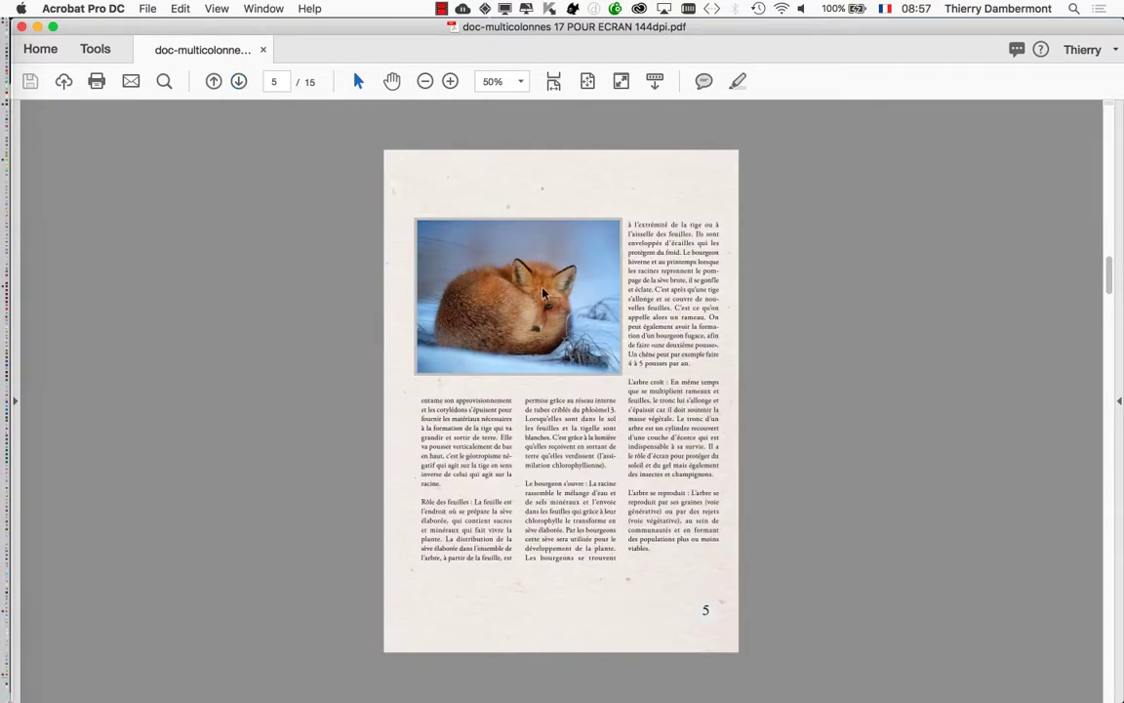
- Examine the image quality of the fox photo on page 5 up close, around the eye, and close the PDF
scroll(542, 267, "up", 3)
scroll(542, 266, "up", 6)
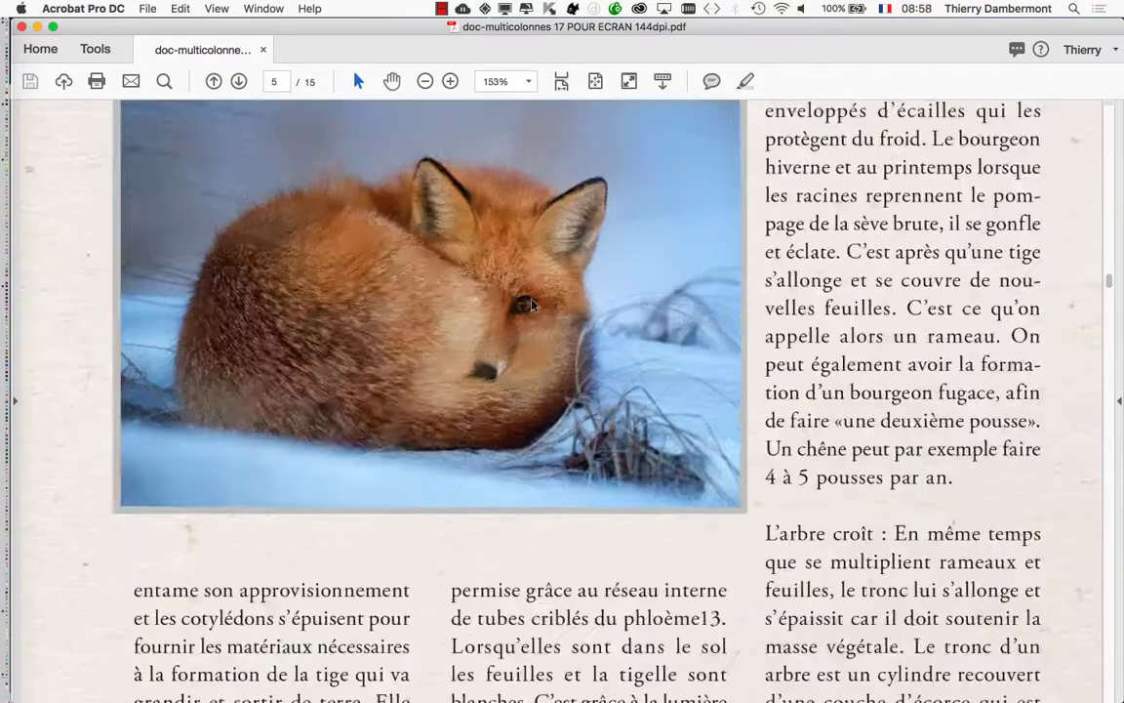
scroll(527, 312, "up", 3)
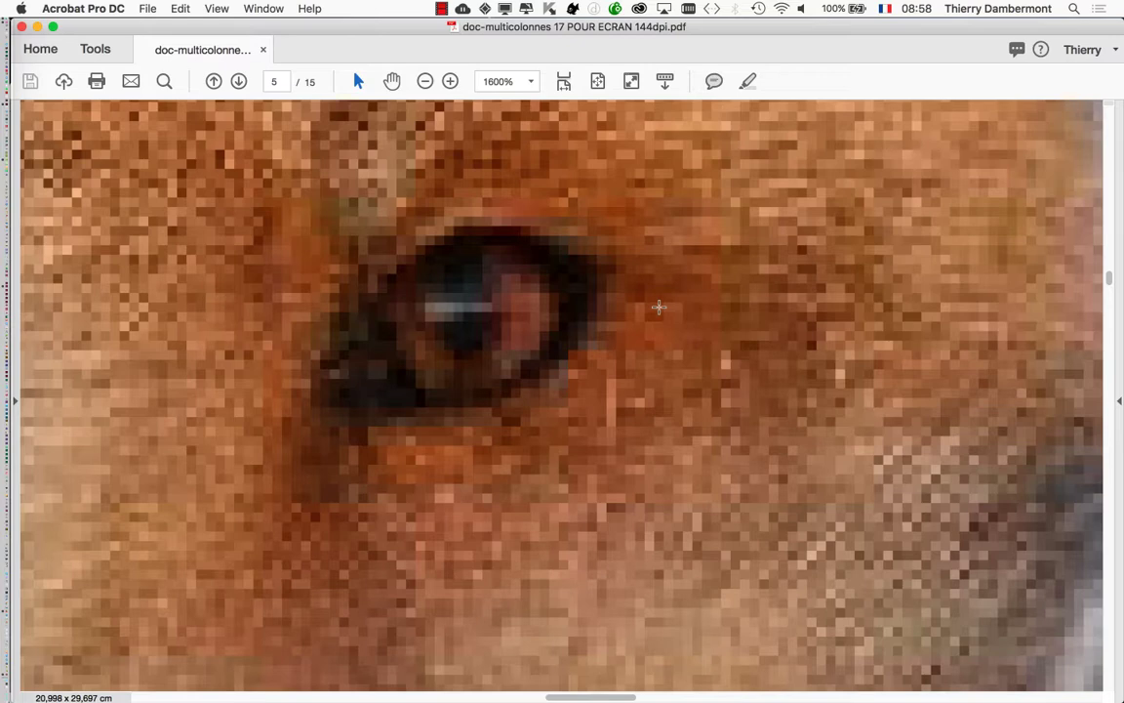
scroll(659, 306, "down", 5)
scroll(636, 328, "down", 4)
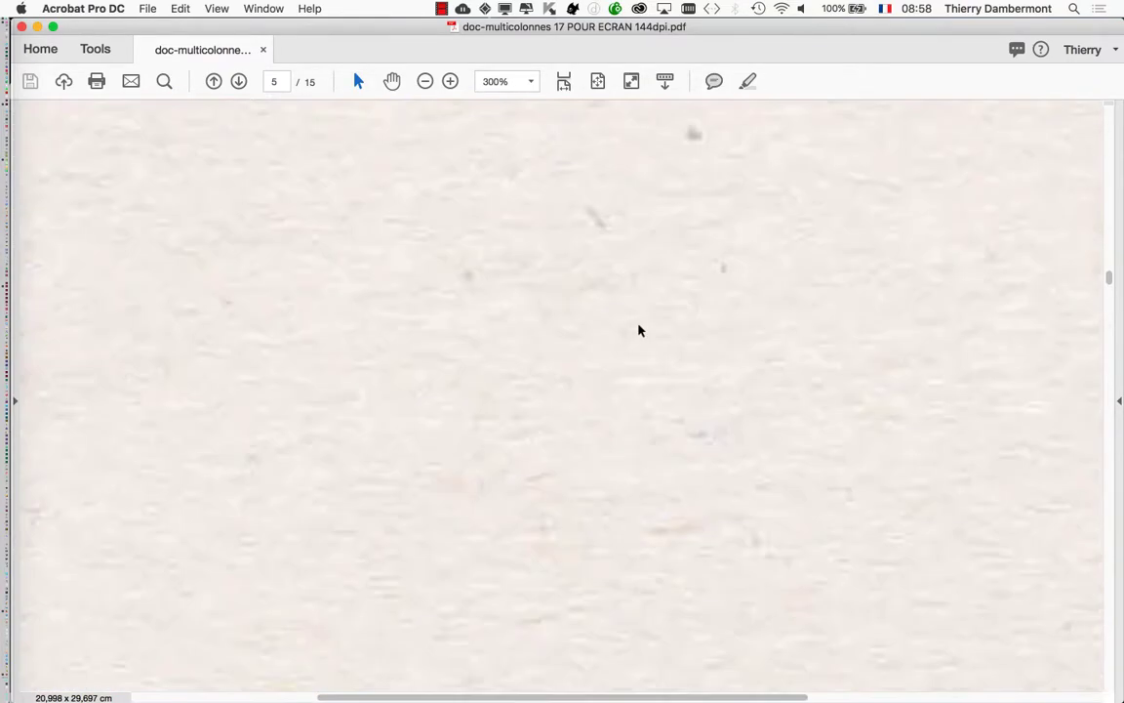
scroll(547, 333, "up", 2)
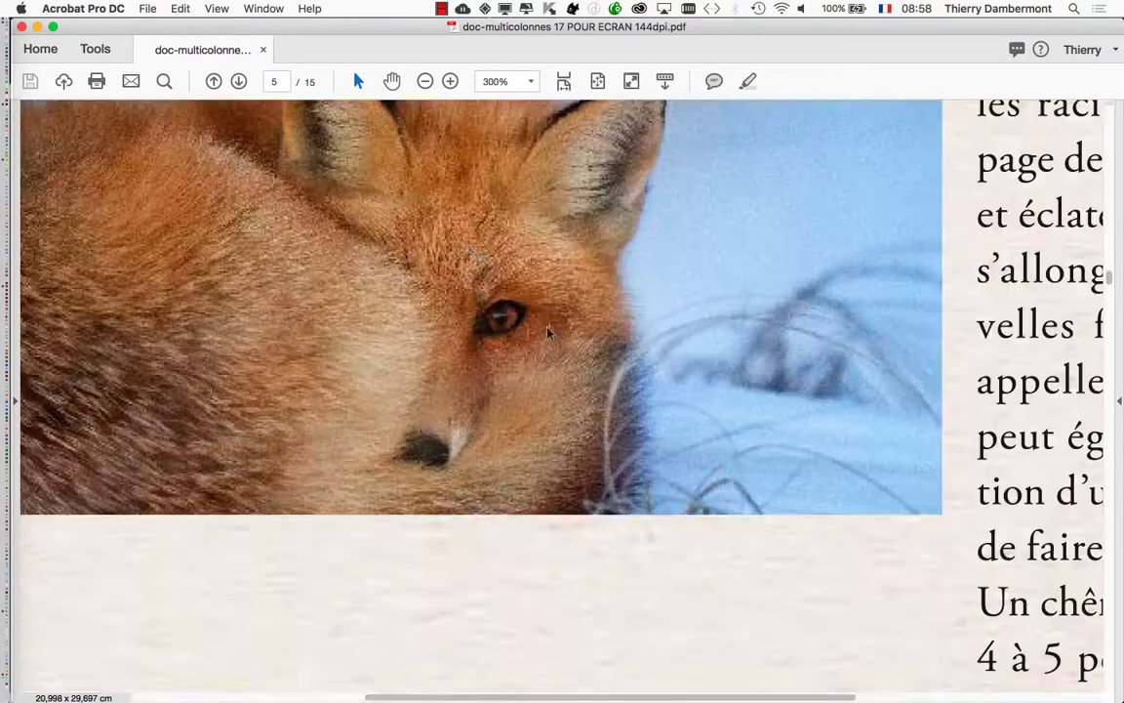
left_click(24, 28)
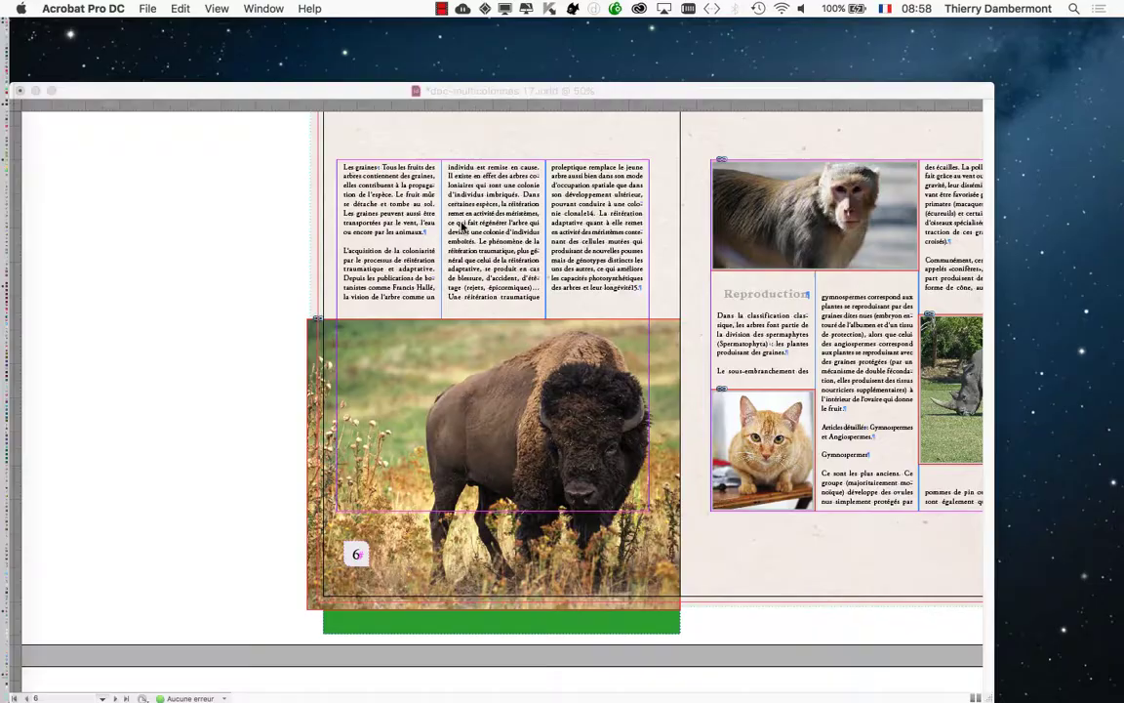
- Switch to Finder and widen the folder window so the Size and Kind columns are fully shown
key("super+Tab")
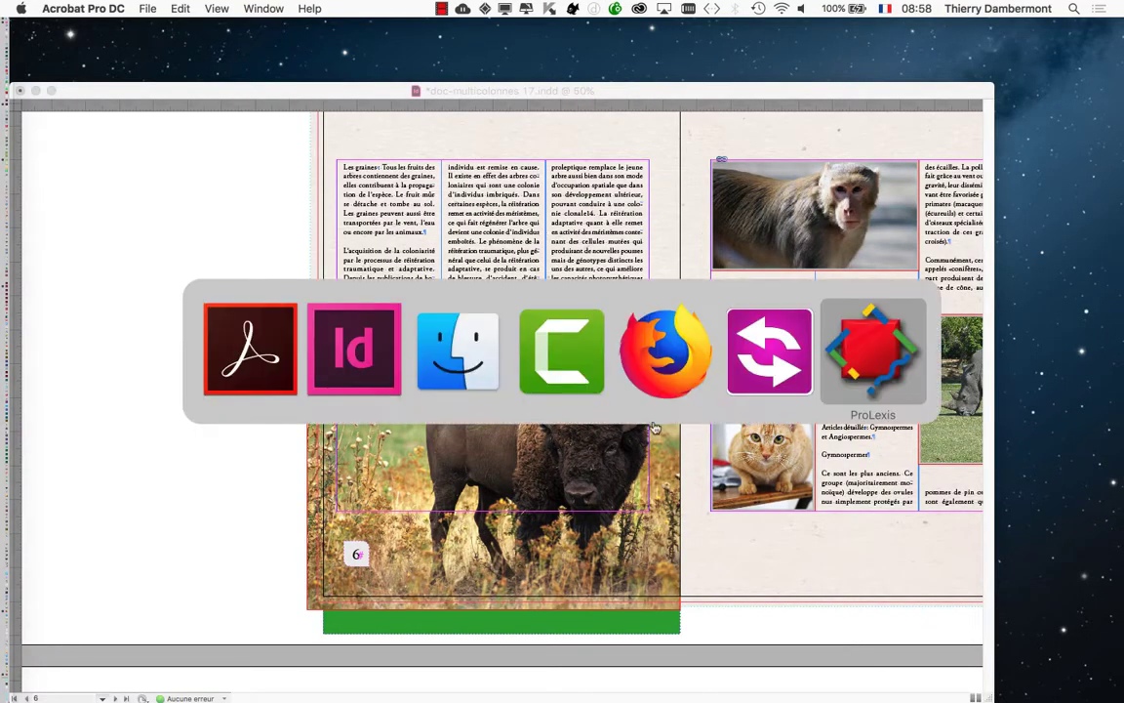
left_click(444, 385)
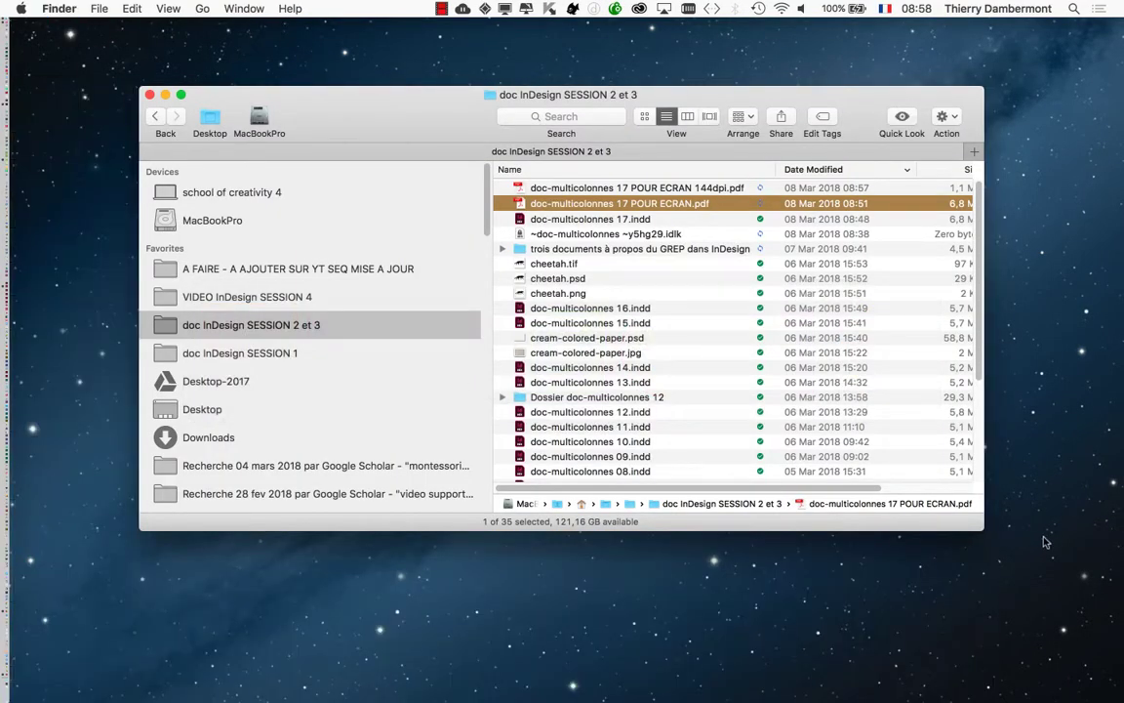
left_click_drag(984, 530, 1122, 473)
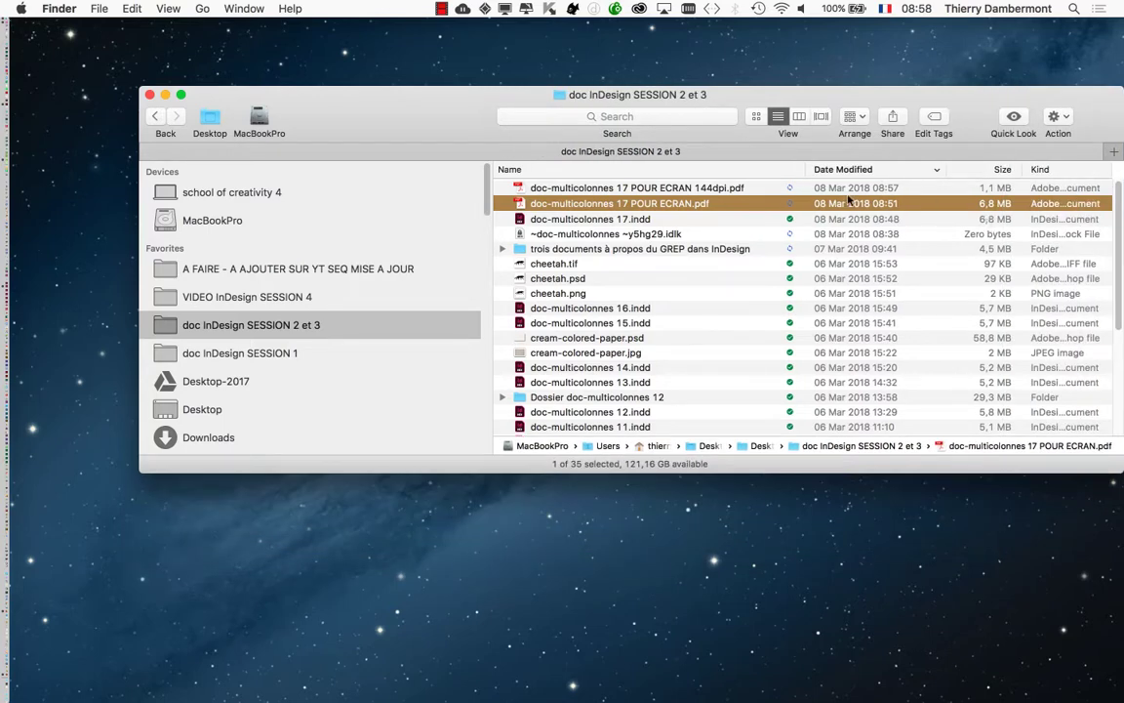
- Compare the file sizes of doc-multicolonnes 17 POUR ECRAN 144dpi.pdf and doc-multicolonnes 17 POUR ECRAN.pdf
key("alt")
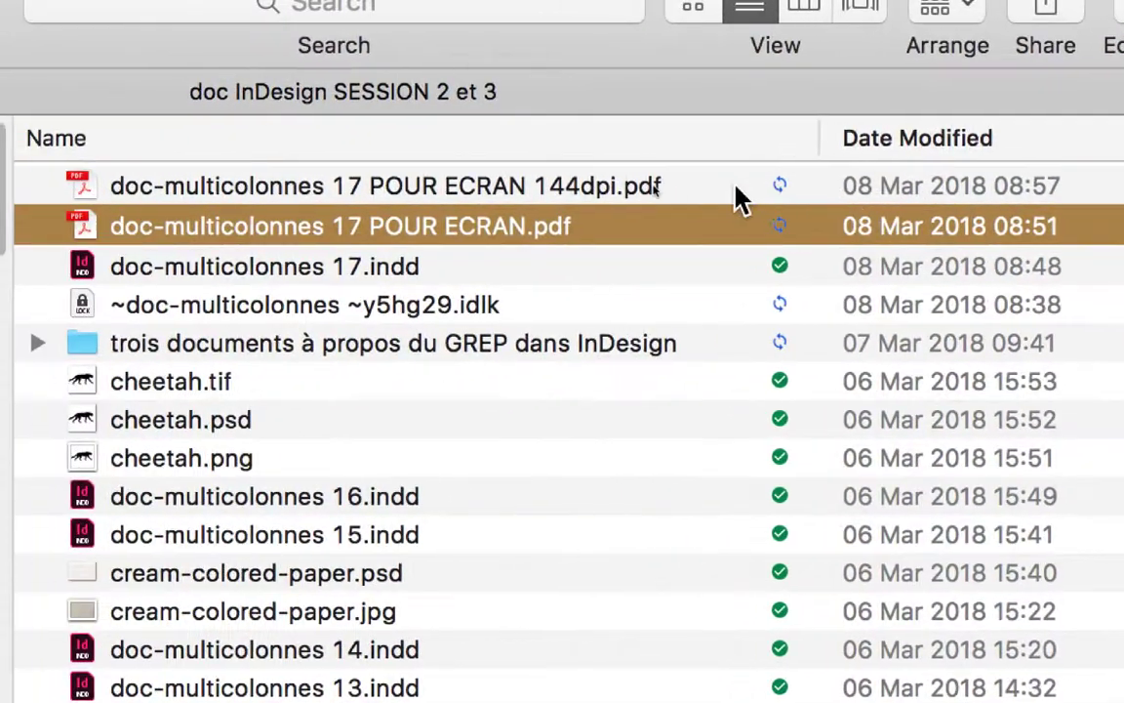
left_click(639, 183)
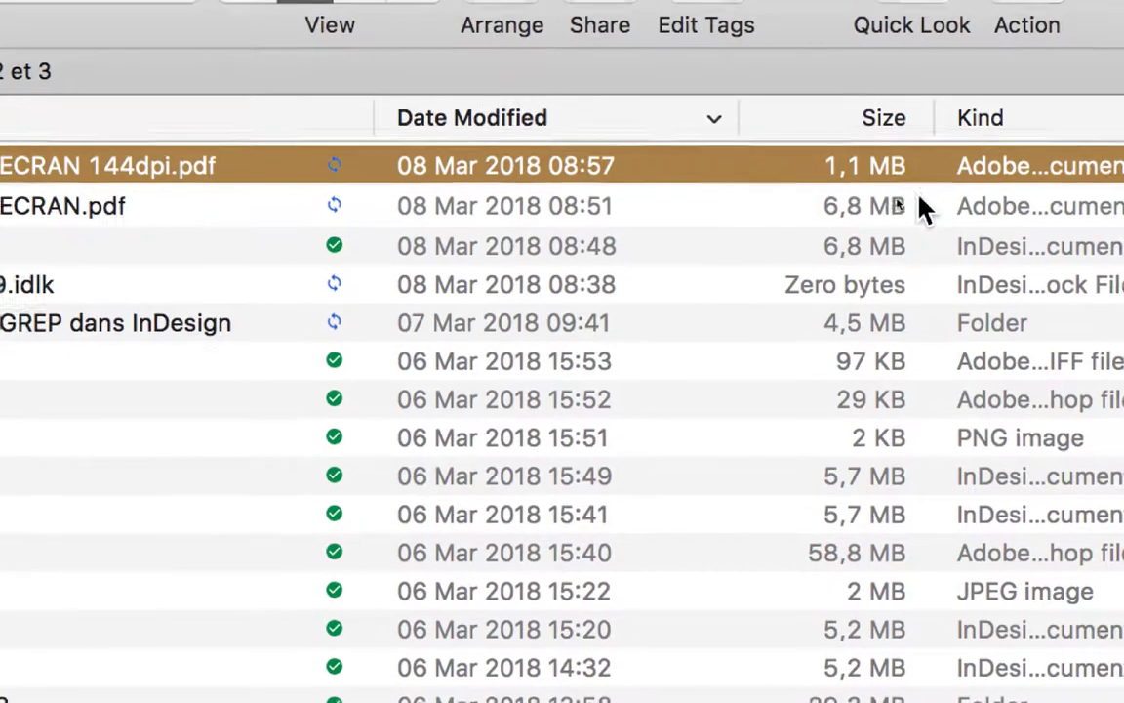
left_click(912, 217)
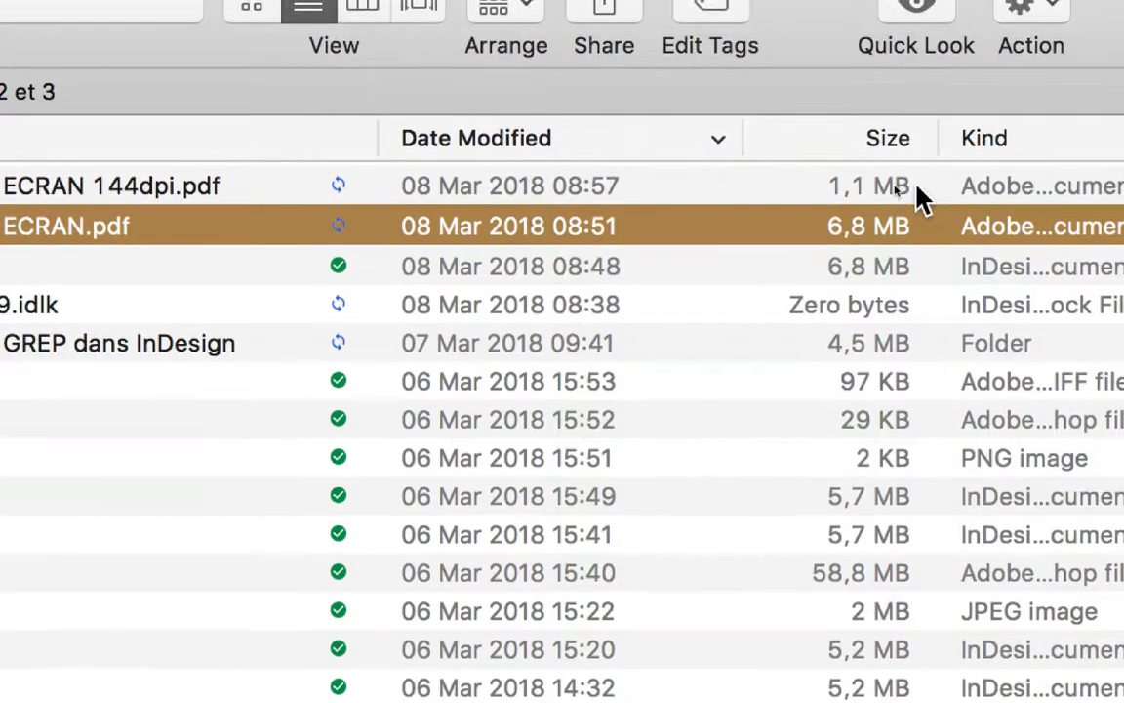
left_click(918, 175)
left_click(918, 210)
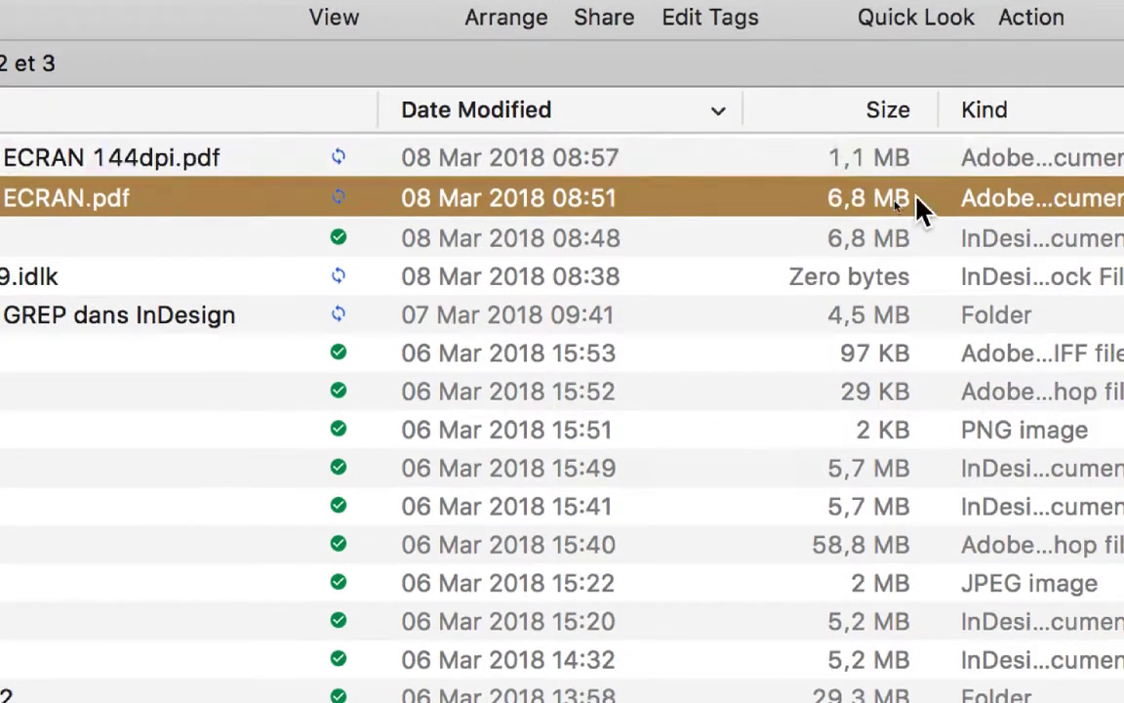
left_click(917, 174)
left_click(917, 203)
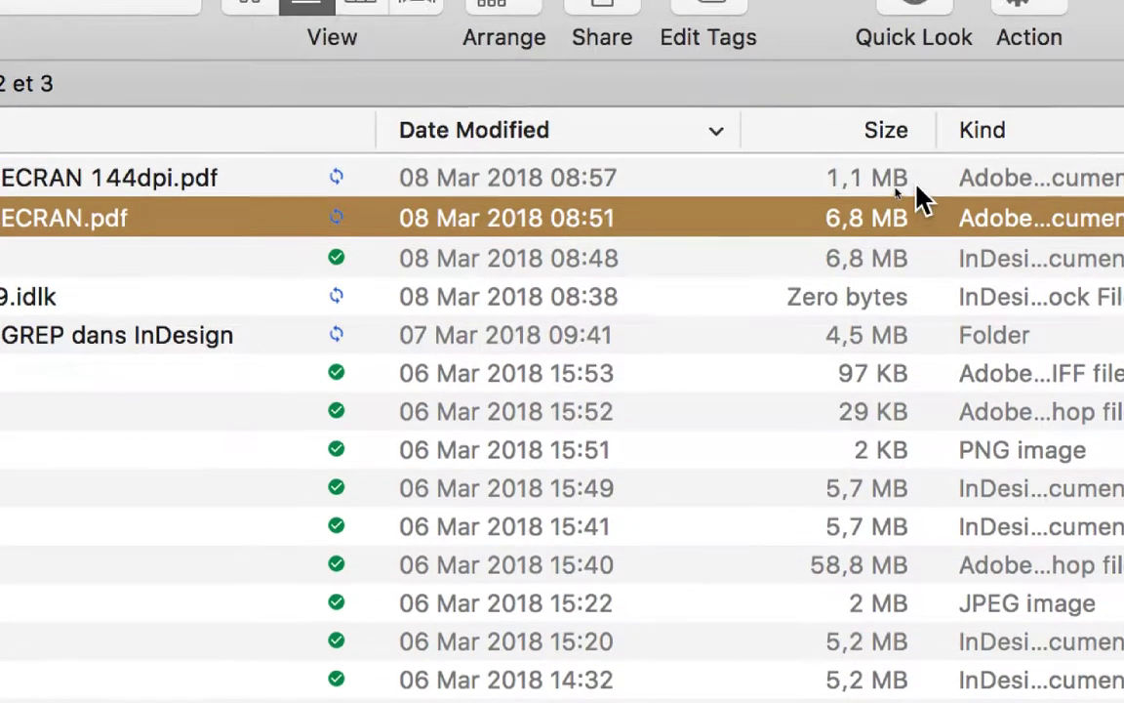
left_click(917, 185)
left_click(918, 205)
left_click(917, 188)
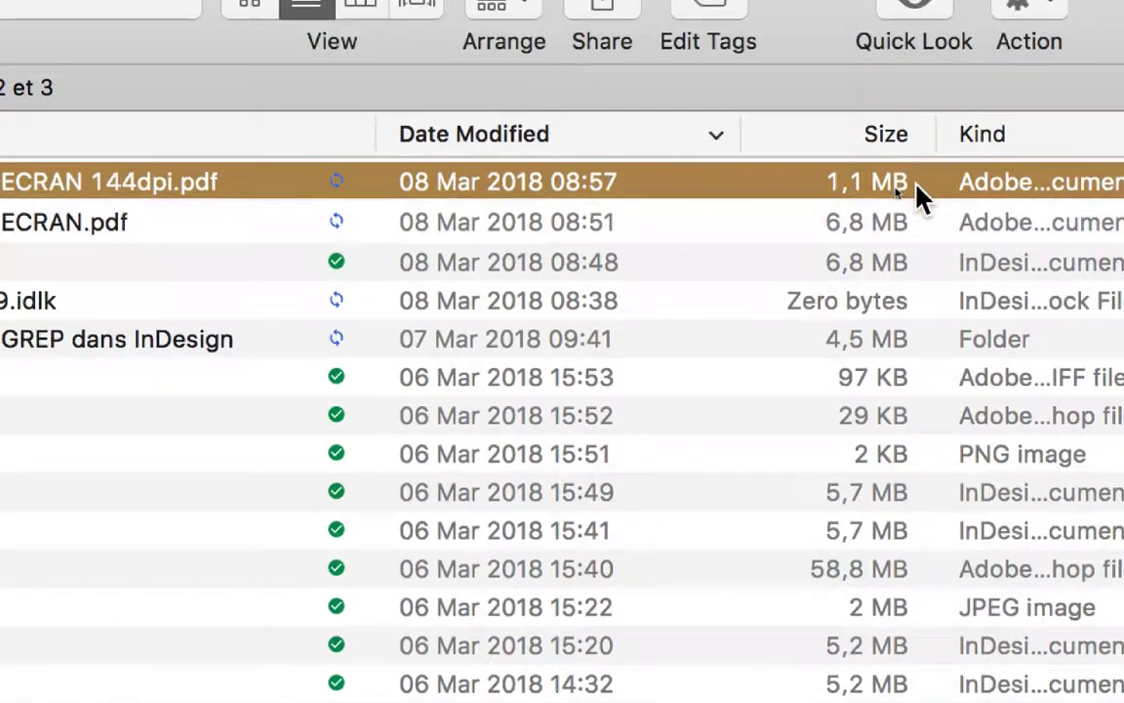
left_click(915, 221)
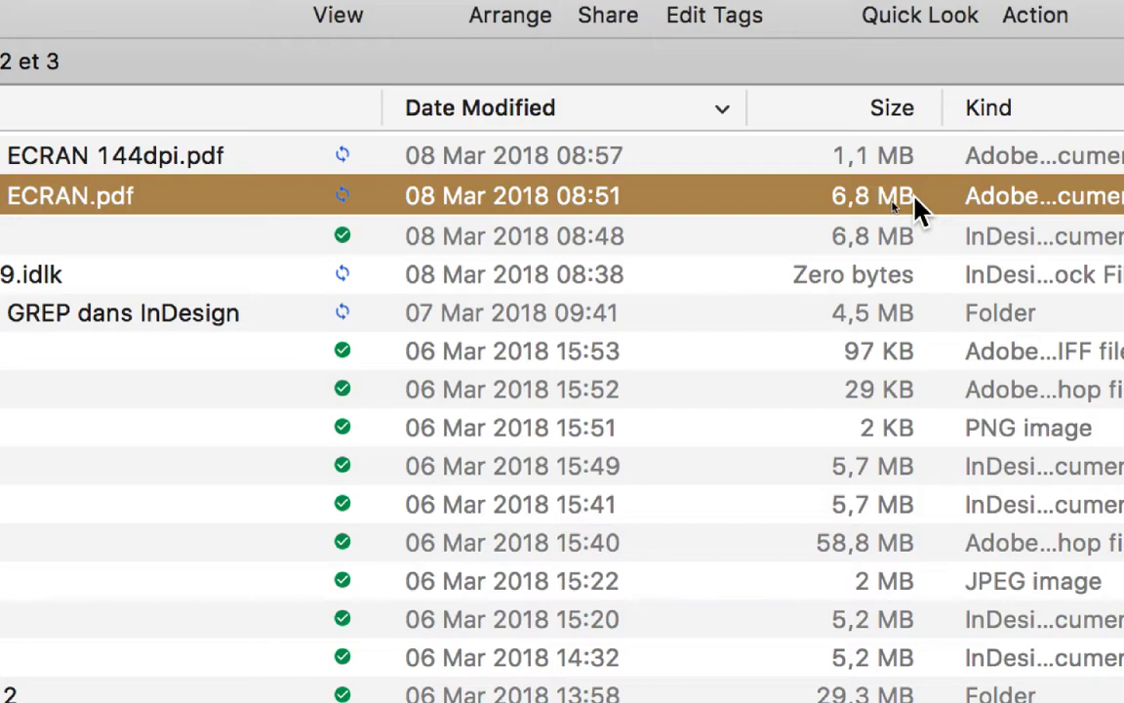